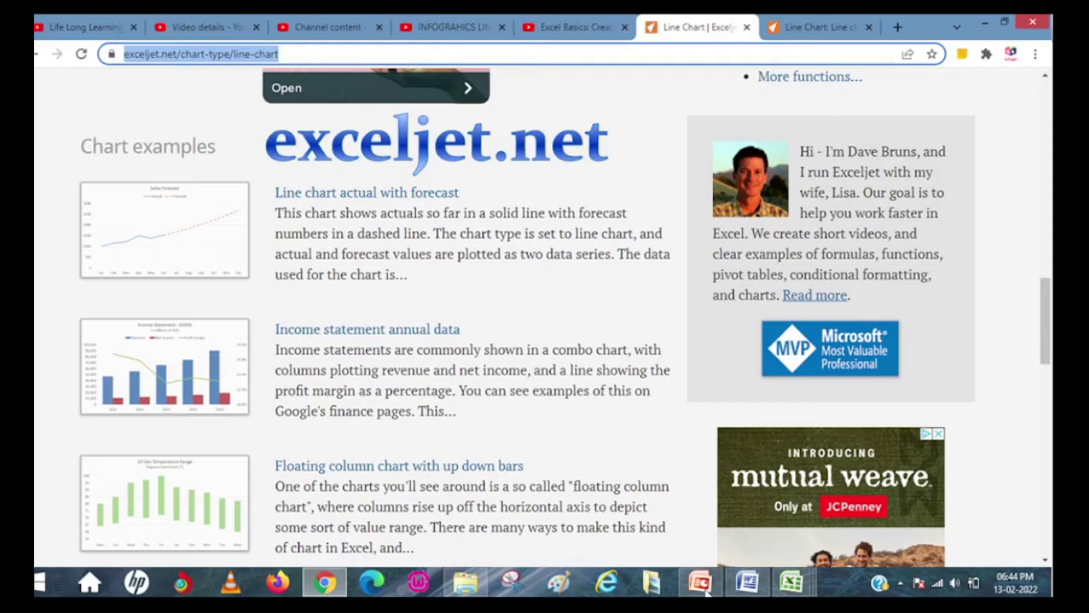
Step: Present both MSFT stock charts in the PowerPoint slideshow, then advance to the Bonus chart slide
left_click(705, 592)
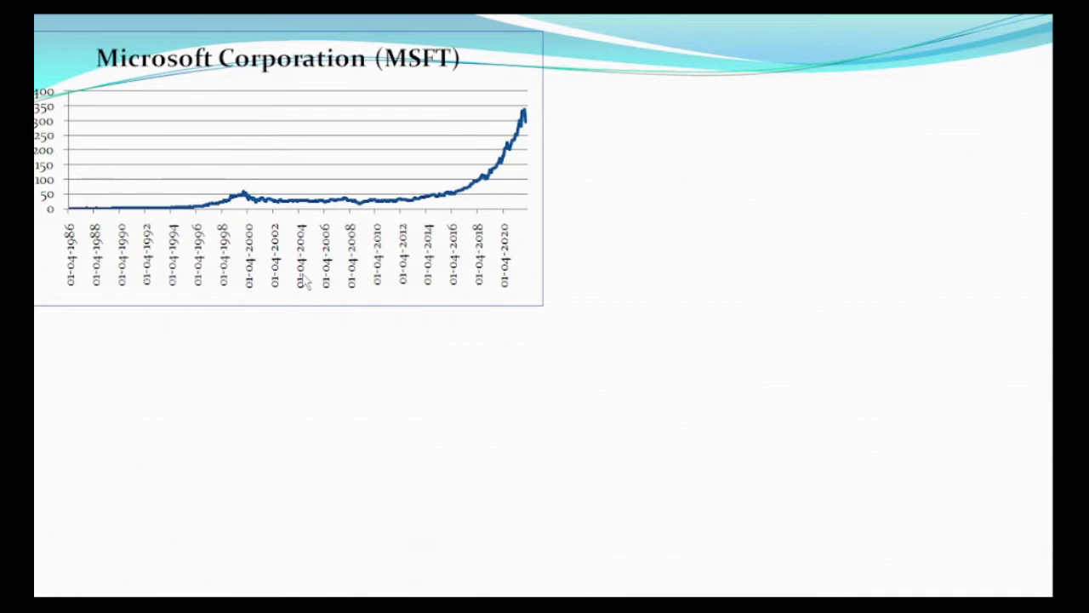
left_click(194, 329)
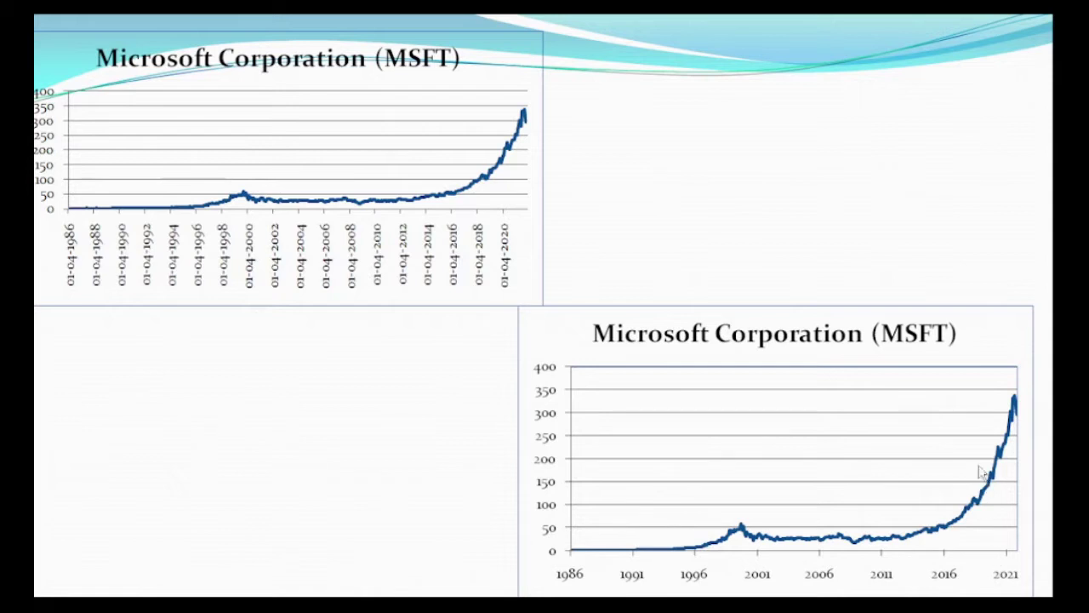
left_click(825, 579)
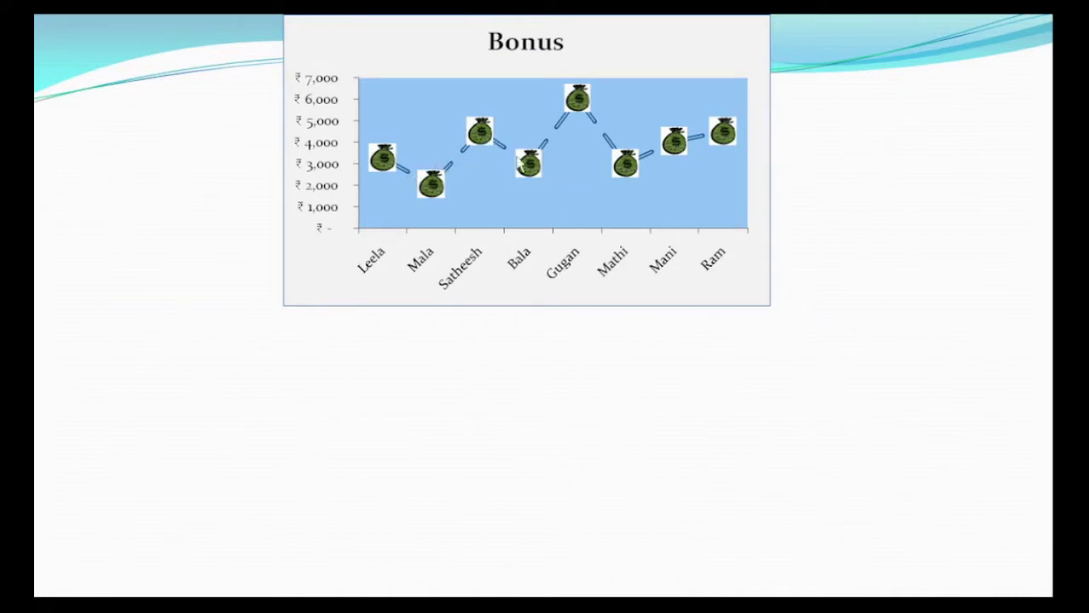
Step: Reveal the Temperature Chart and the Actual Vs Forecast line chart on the slide
left_click(568, 170)
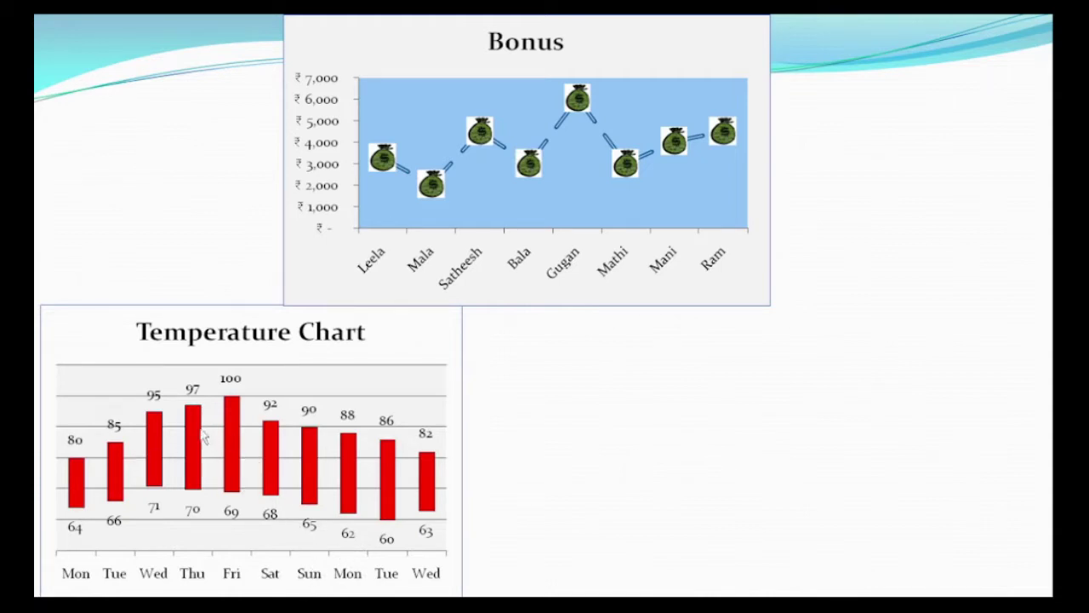
left_click(338, 502)
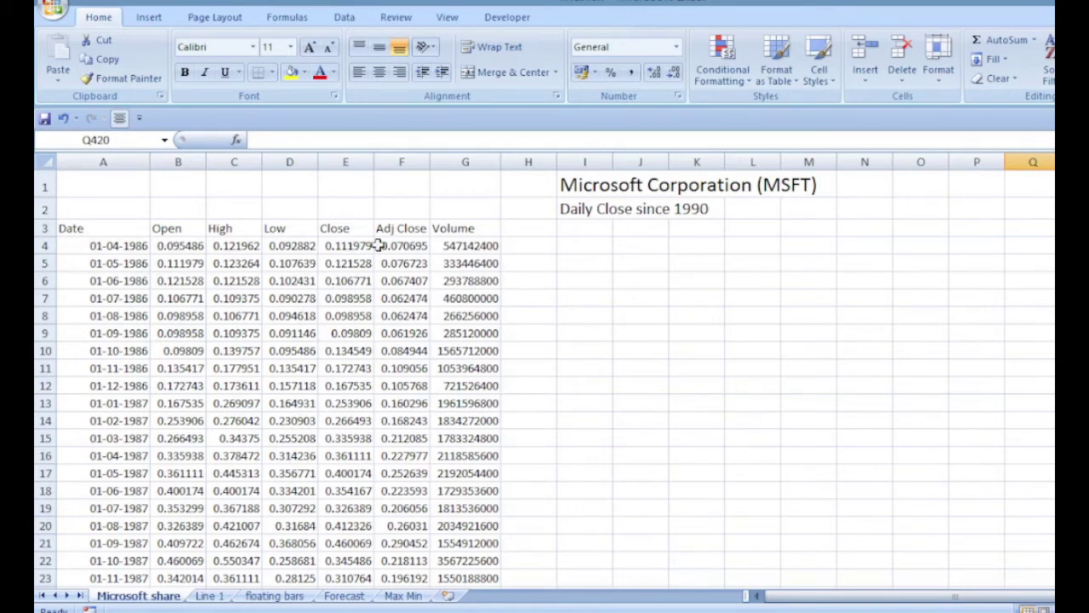
Step: Insert a 2-D line chart of the Date and Close columns from A3 downward
left_click(136, 228)
key("ctrl+shift+Down")
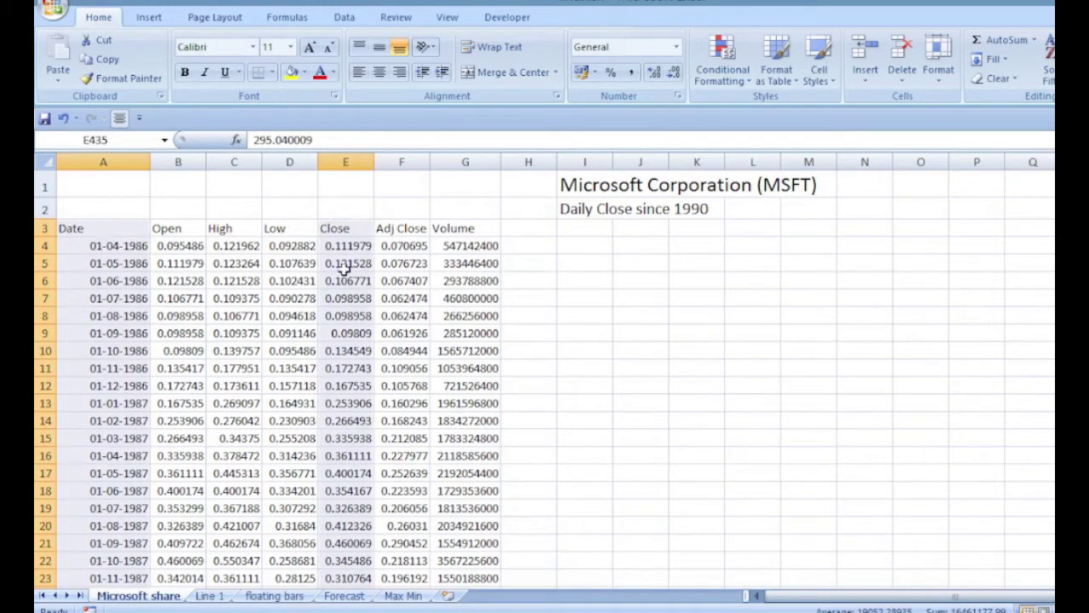
left_click(148, 19)
left_click(355, 58)
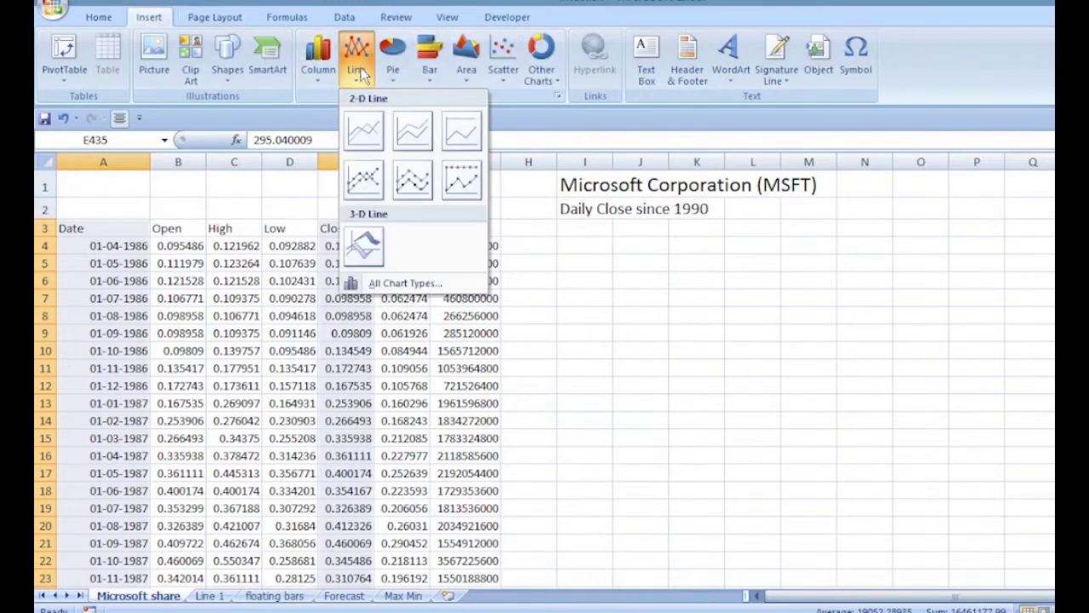
left_click(366, 127)
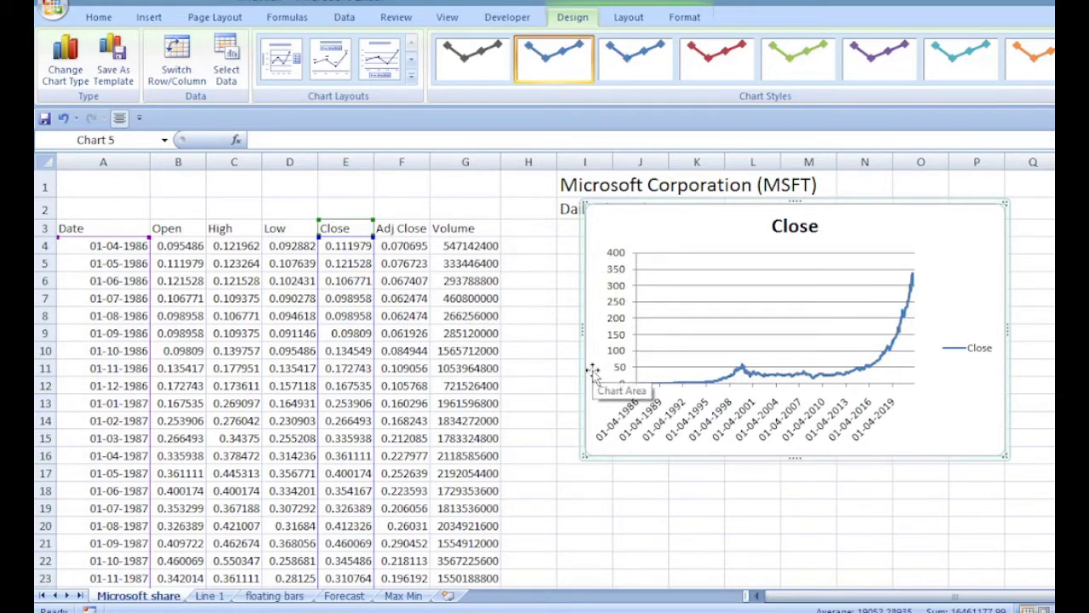
left_click(765, 422)
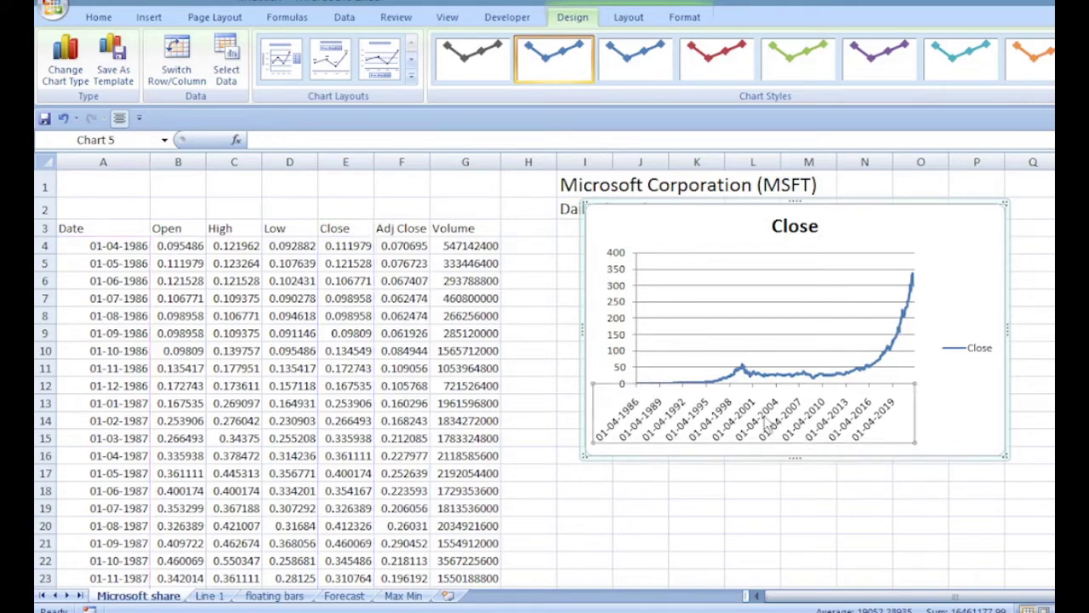
Step: Make the horizontal axis a date axis with fixed minimum, yyyy labels and a 5-year major unit
right_click(765, 423)
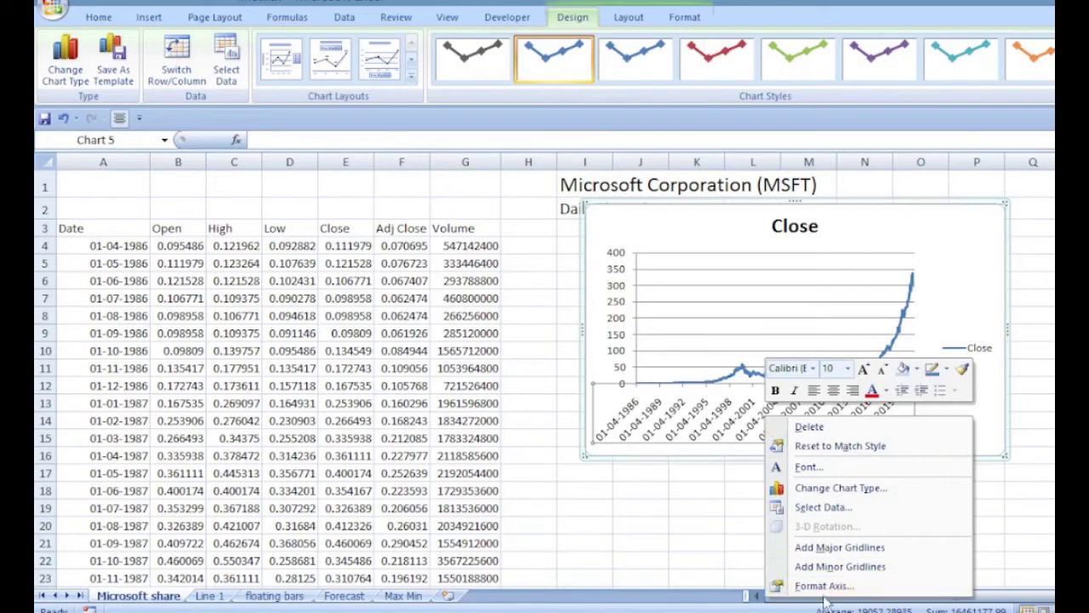
left_click(804, 579)
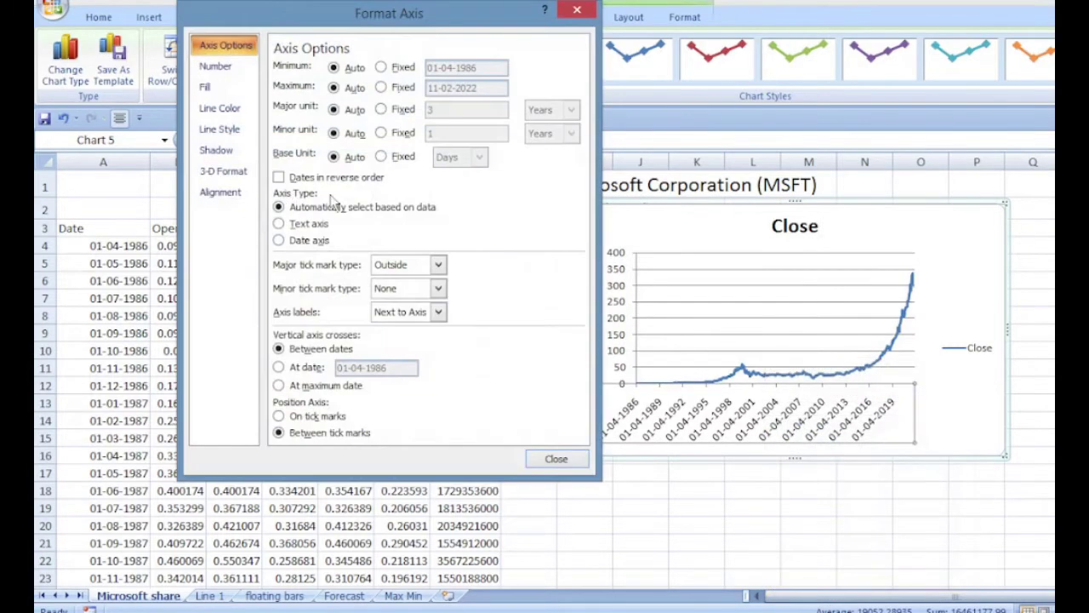
left_click(306, 243)
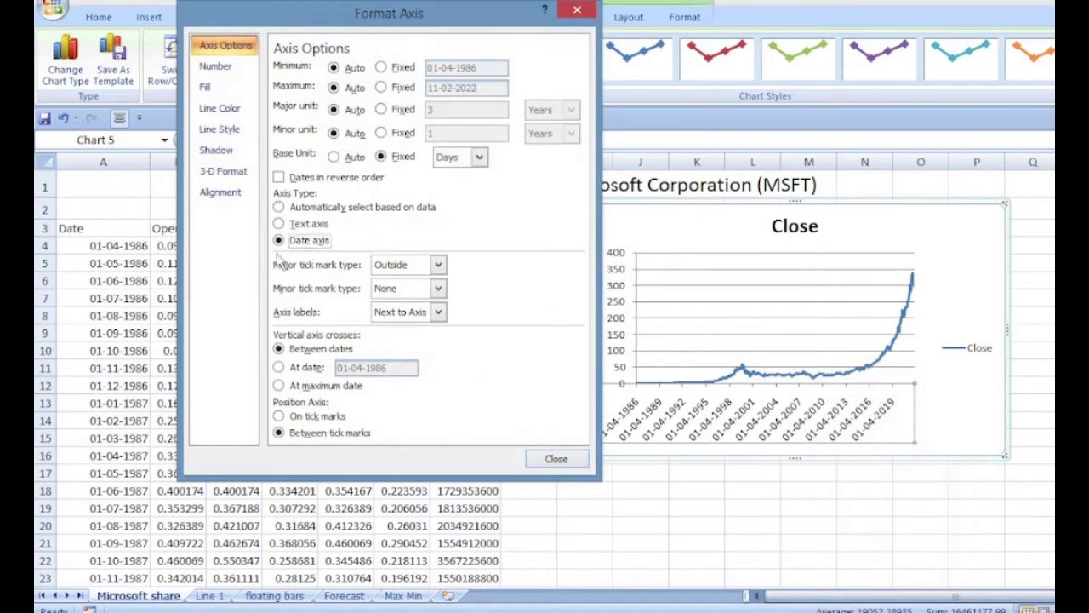
left_click(381, 67)
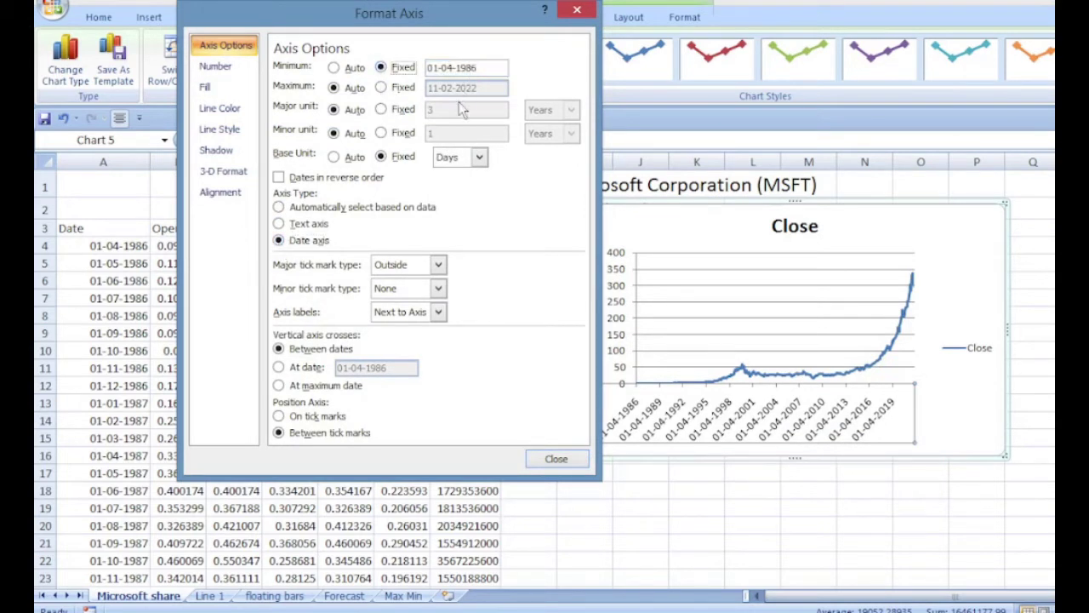
left_click(217, 68)
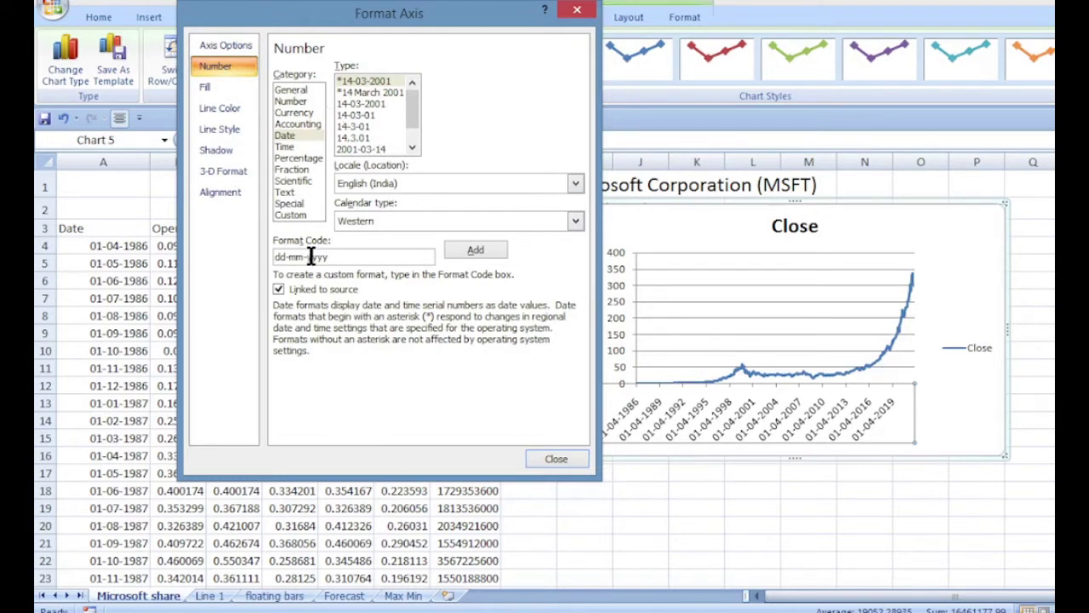
left_click_drag(325, 256, 274, 257)
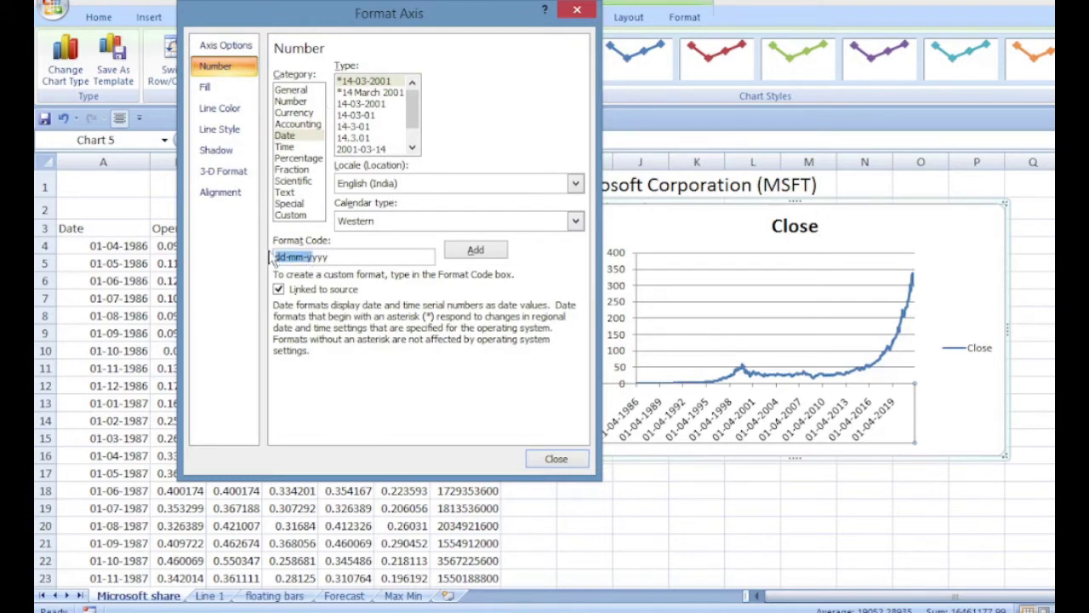
type("Y")
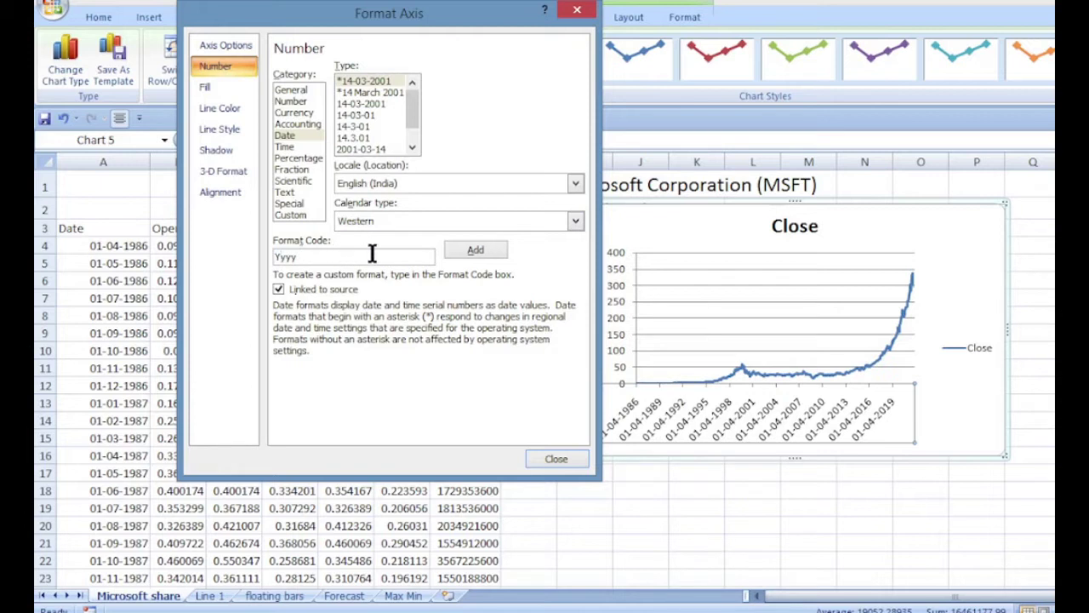
left_click_drag(299, 257, 258, 255)
type("yyyy")
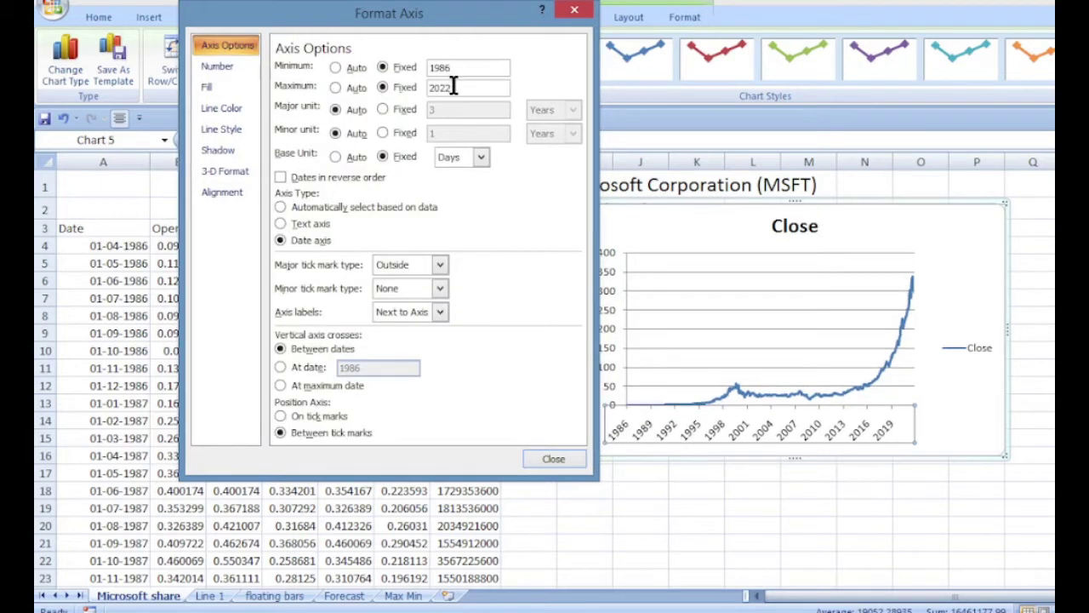
left_click(384, 110)
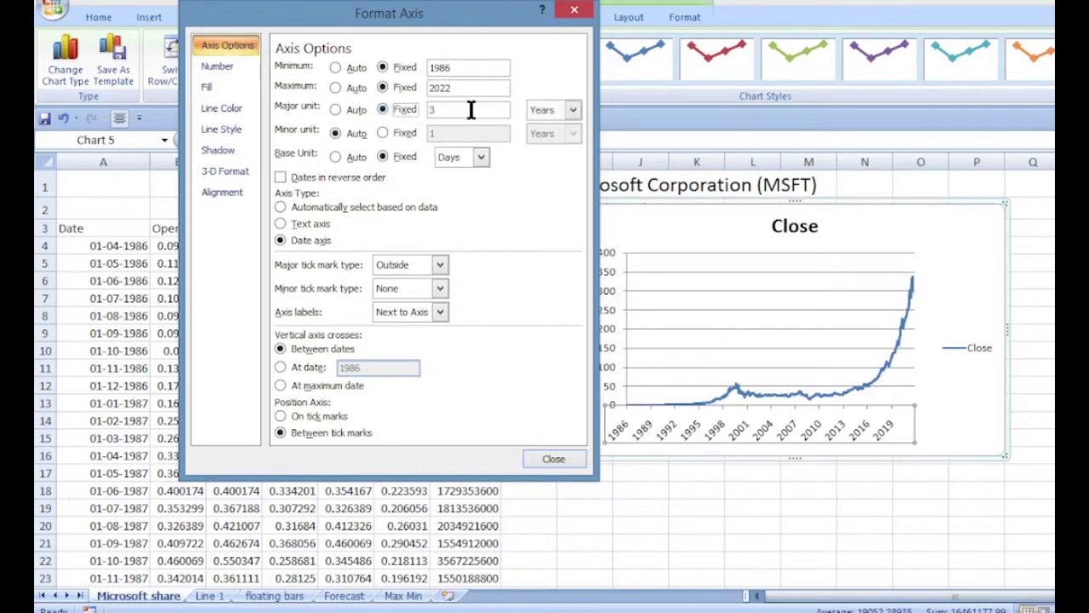
type("5")
left_click(553, 459)
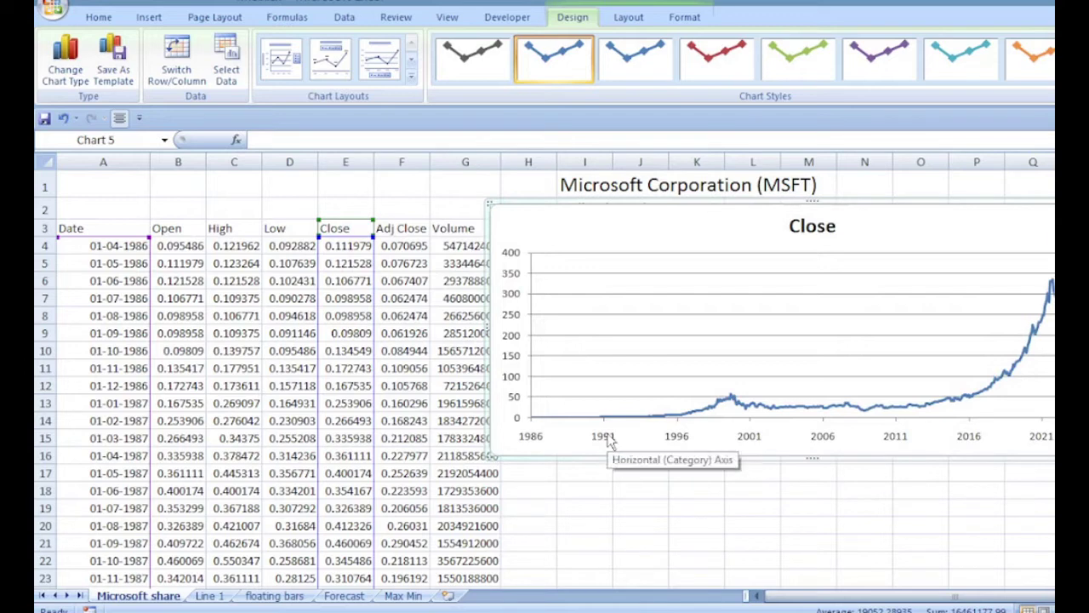
Step: Retitle the chart 'Microsoft Corporation (MSFT)' and move to the Line 1 sheet
left_click(795, 227)
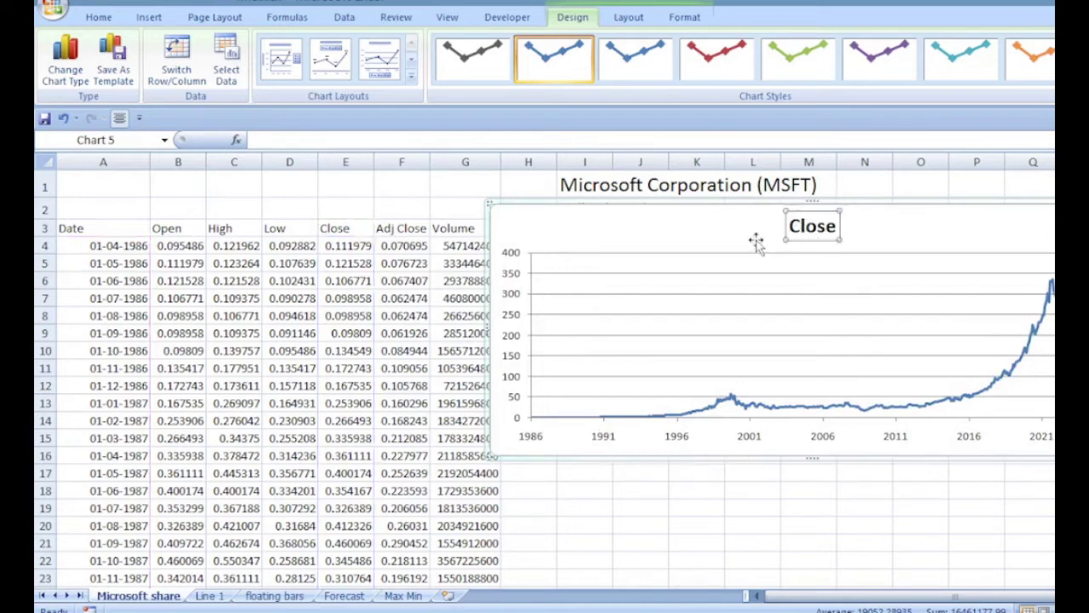
left_click(851, 539)
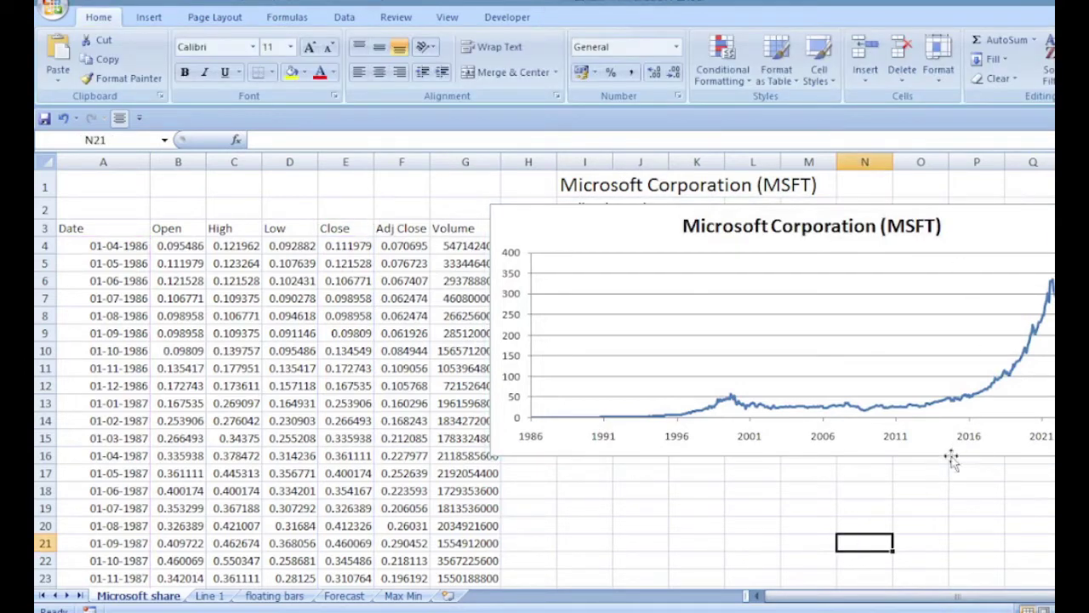
key("ctrl+Page_Down")
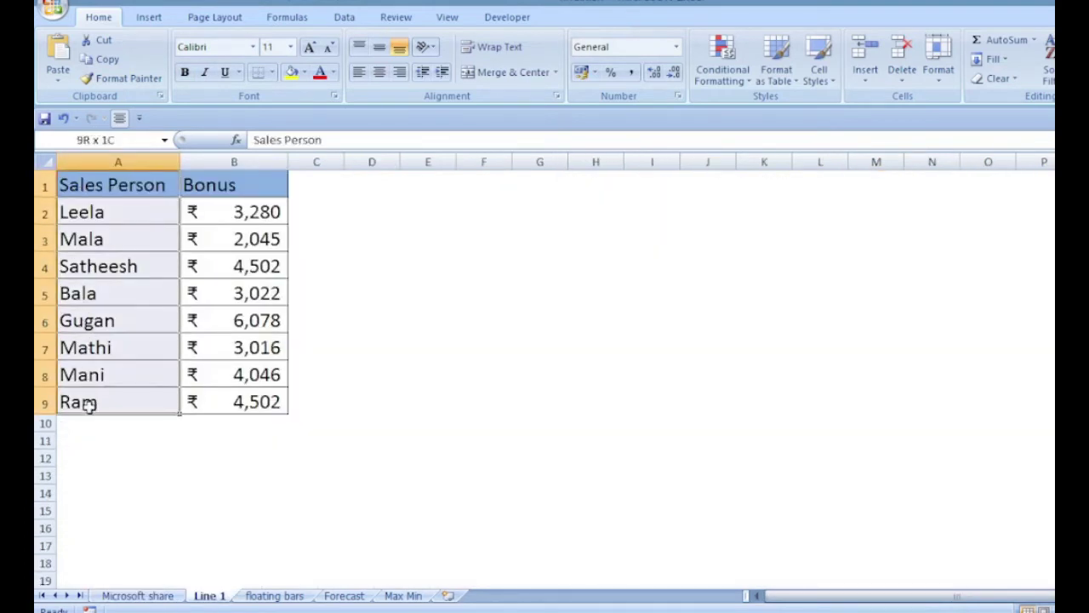
Step: Chart the Sales Person and Bonus table A1:B9 as a line with markers beside the table
left_click_drag(89, 298, 86, 400)
left_click_drag(234, 180, 237, 401)
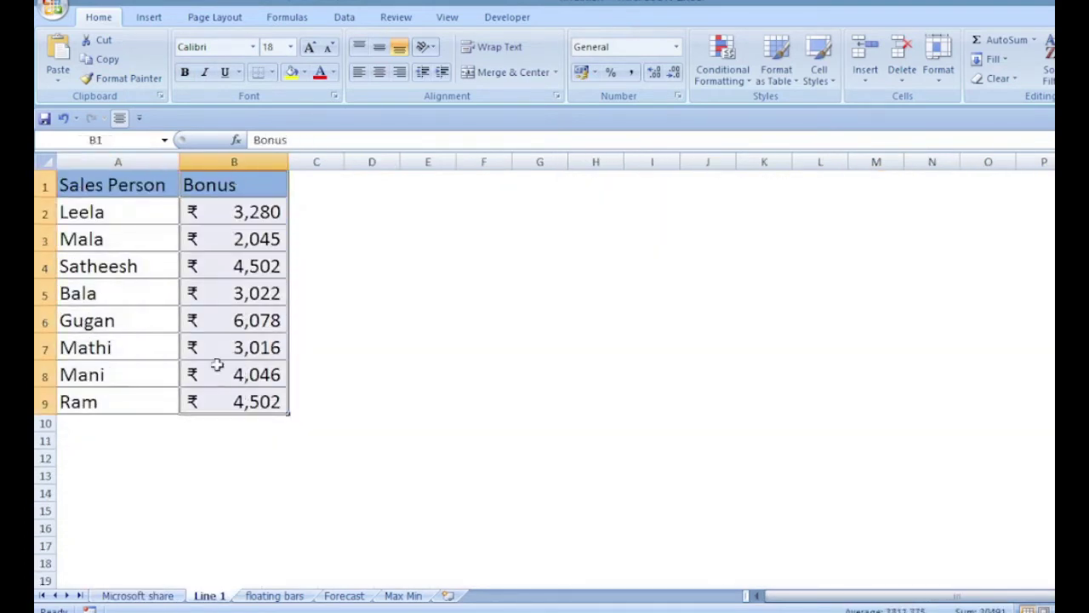
left_click_drag(102, 194, 221, 400)
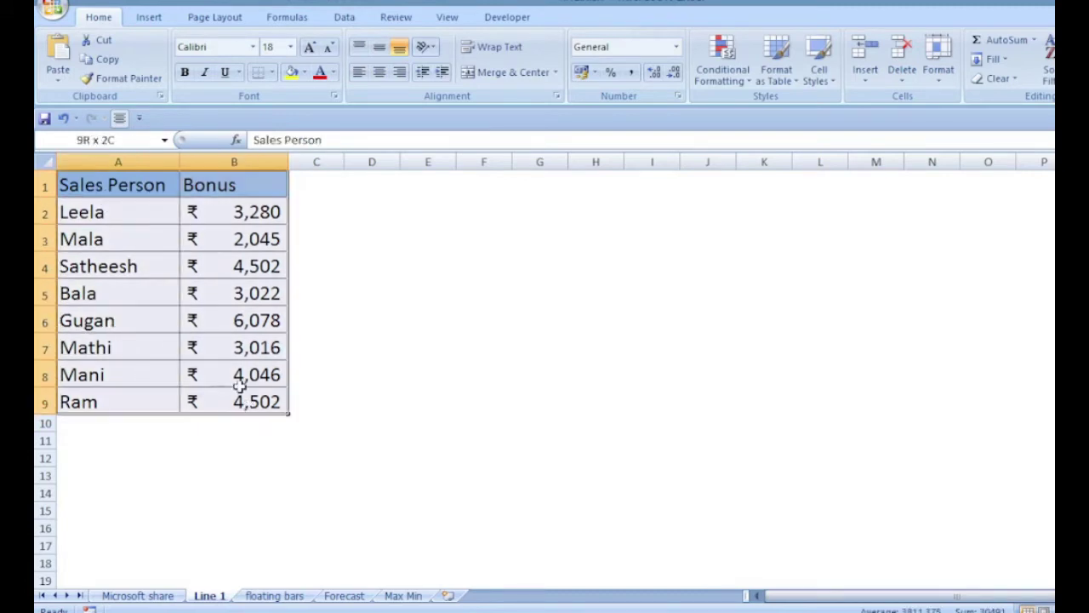
left_click(149, 17)
left_click(358, 59)
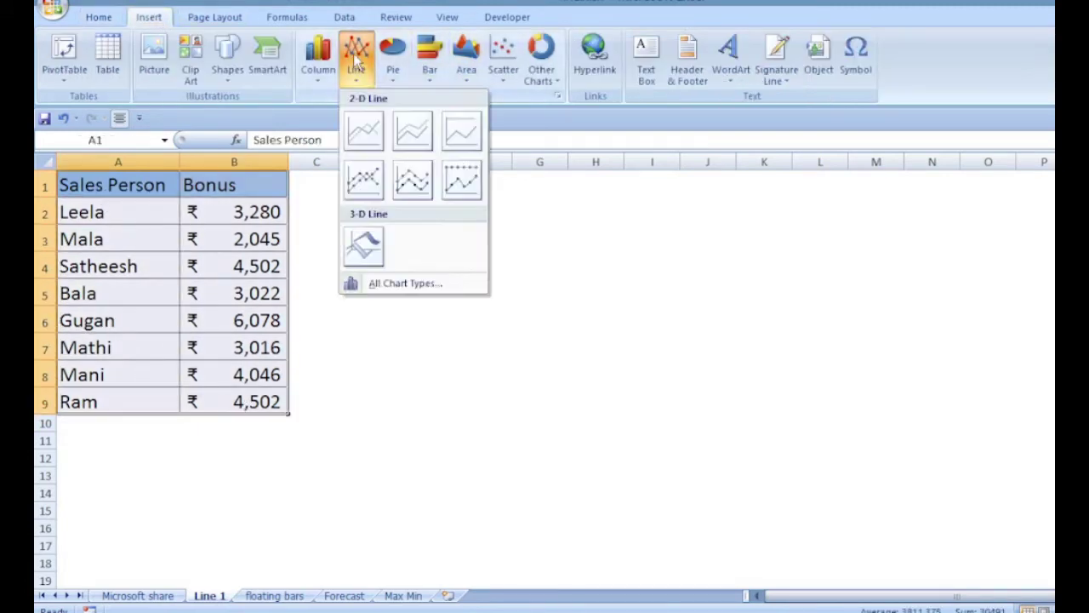
left_click(368, 183)
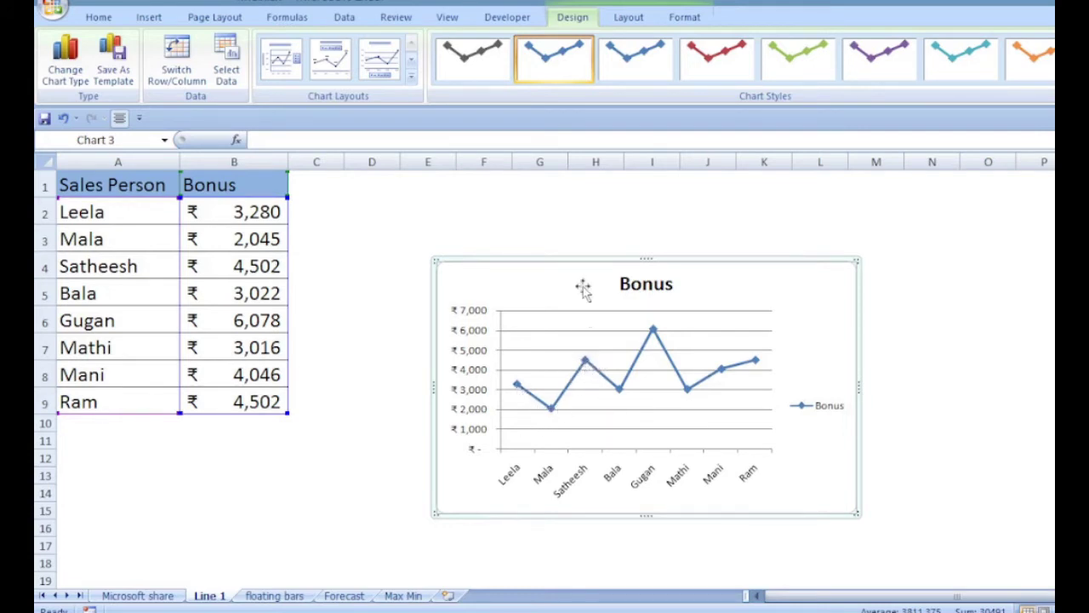
left_click_drag(571, 258, 478, 178)
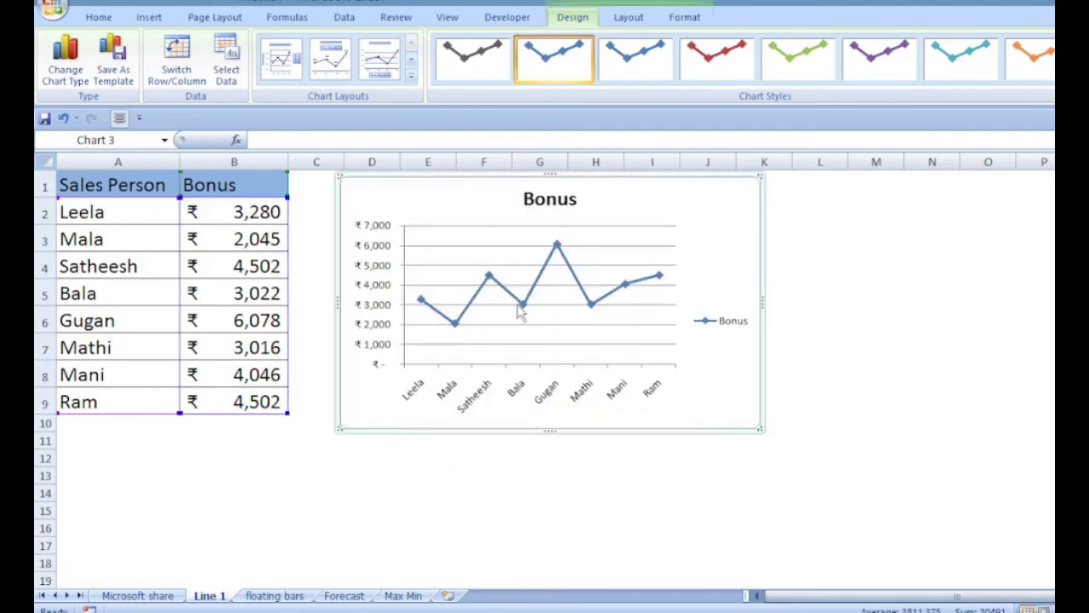
left_click(149, 17)
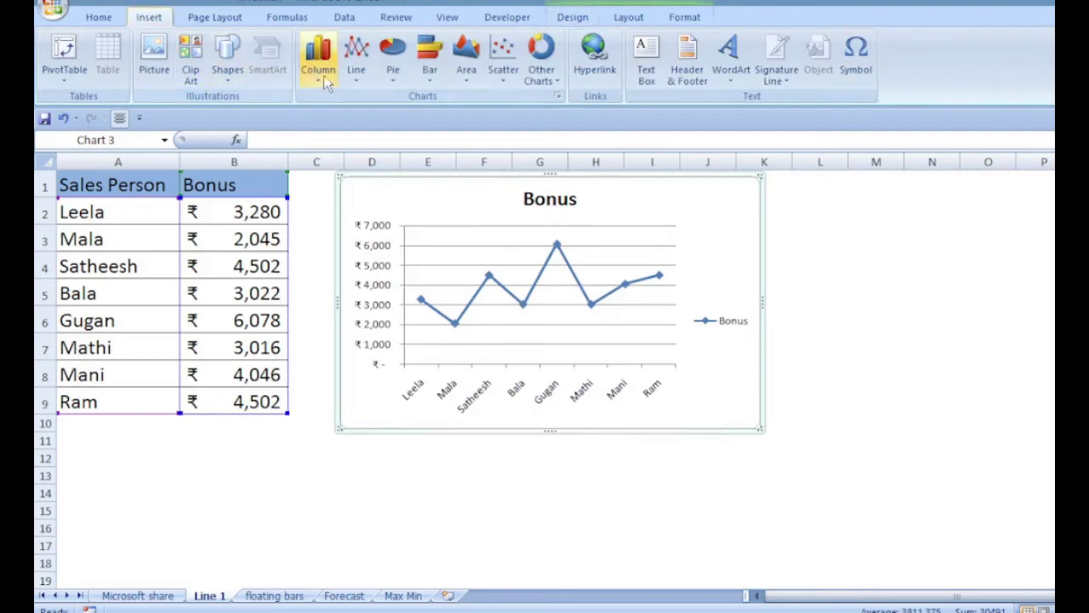
Step: Insert a money-bag clip art found by searching 'cash bag' beside the Bonus chart
left_click(191, 74)
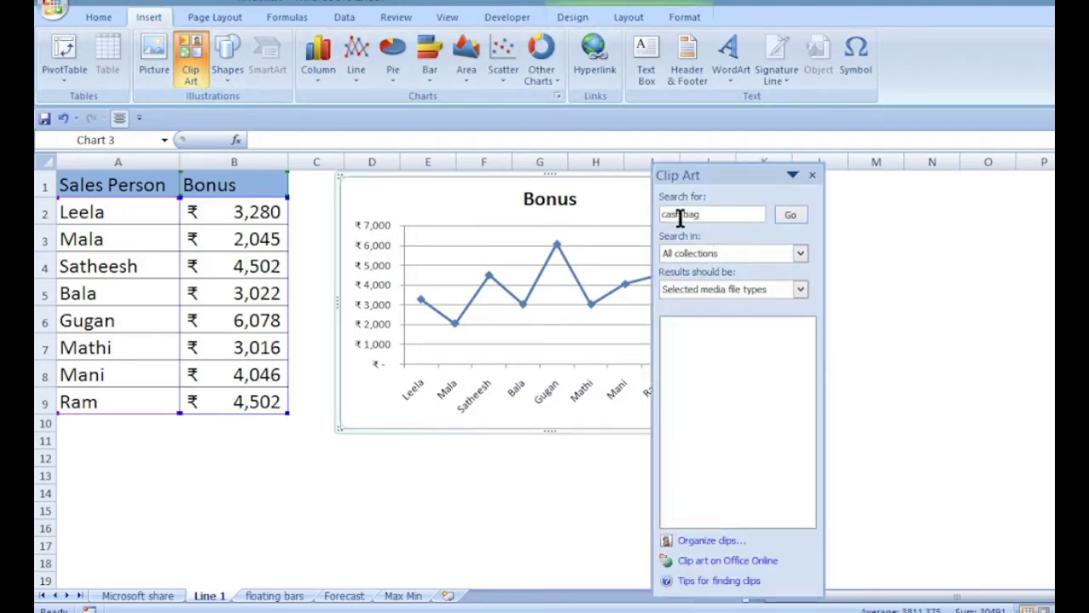
left_click_drag(754, 175, 676, 159)
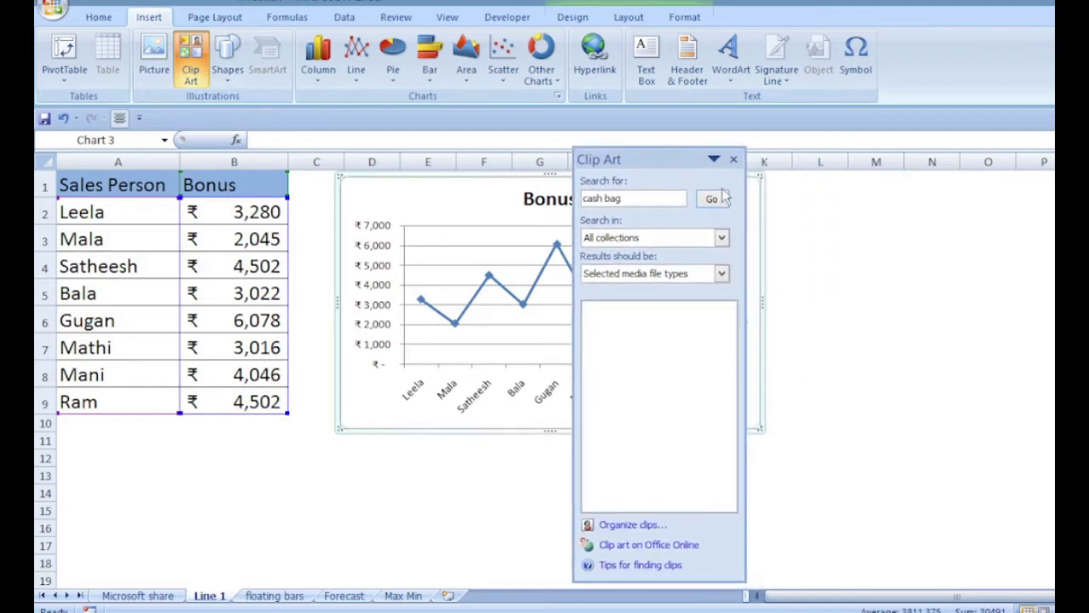
left_click(711, 201)
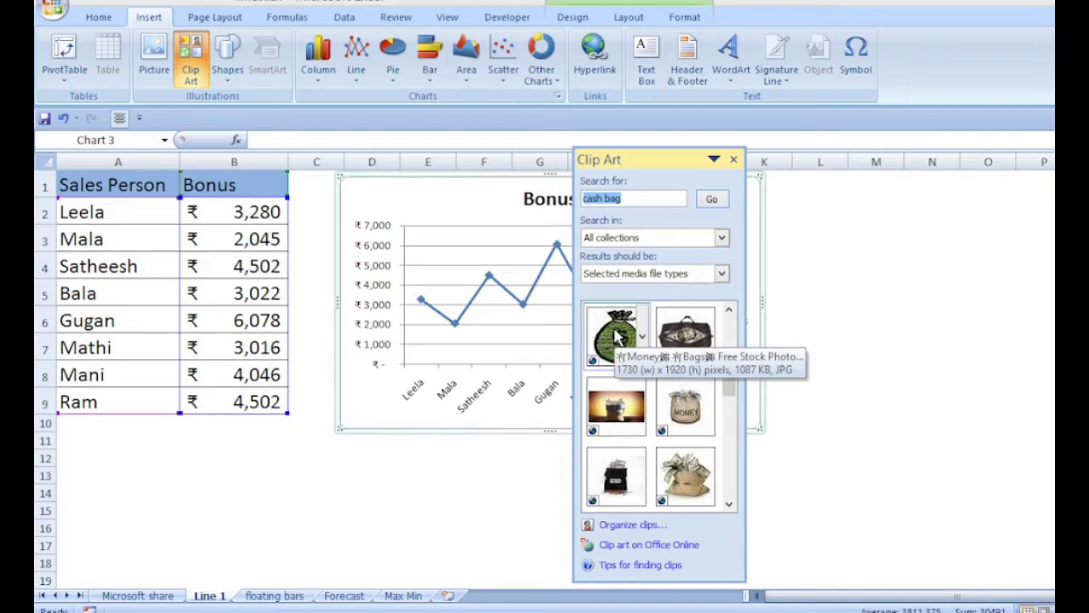
left_click(618, 337)
left_click(733, 160)
left_click(824, 292)
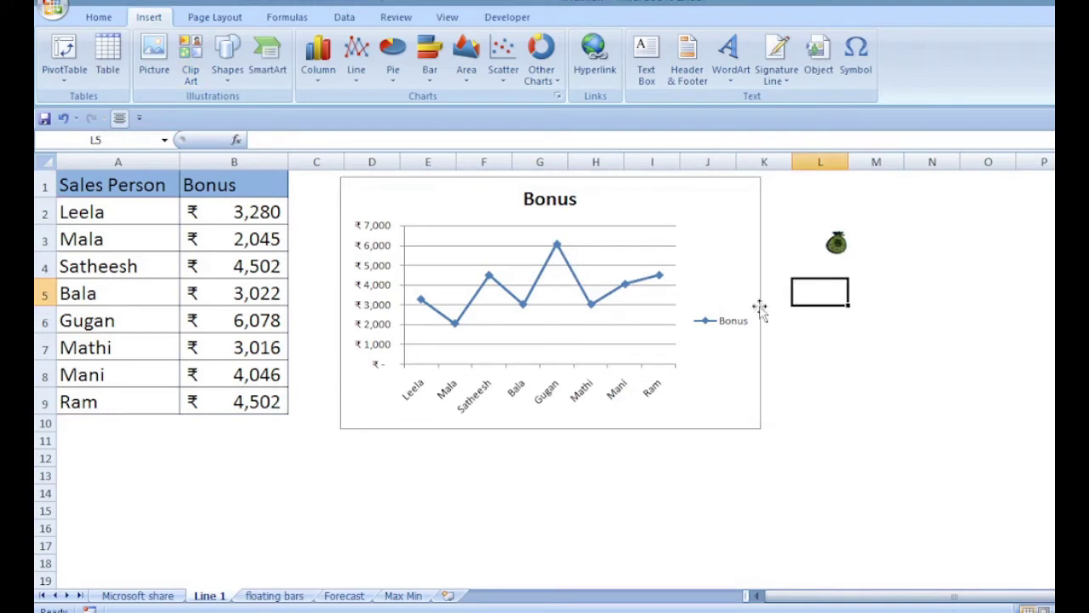
Step: Paste the money-bag picture onto the Bonus line as its markers
left_click(836, 244)
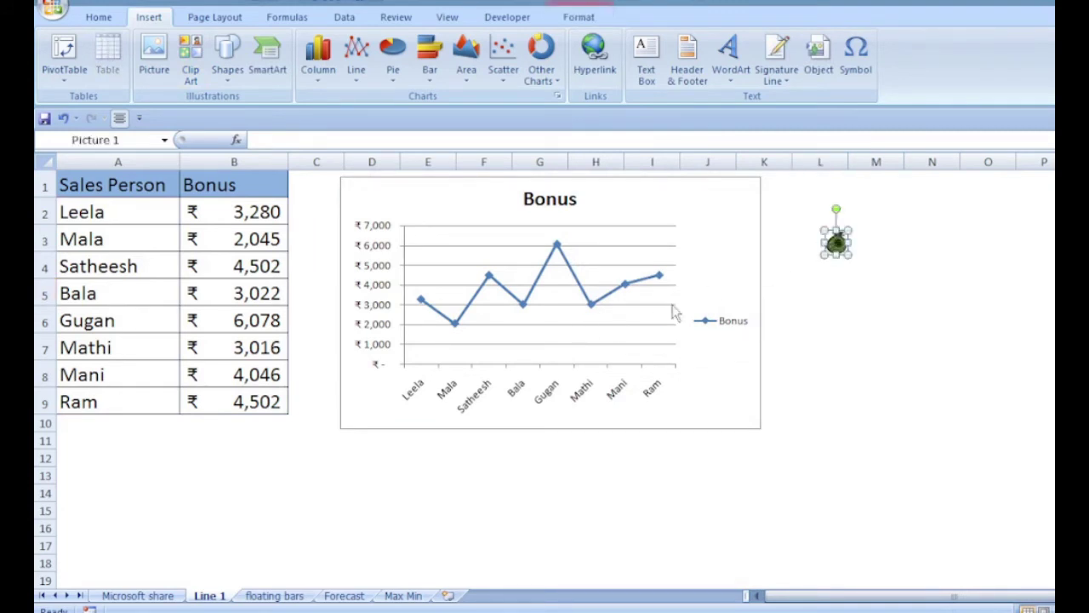
left_click(661, 280)
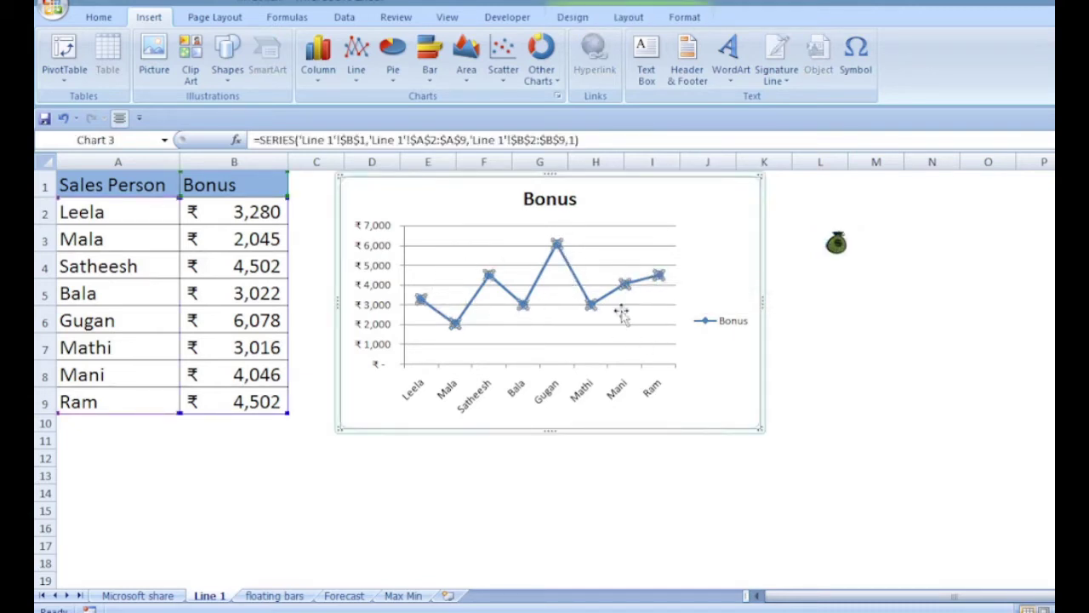
key("ctrl+v")
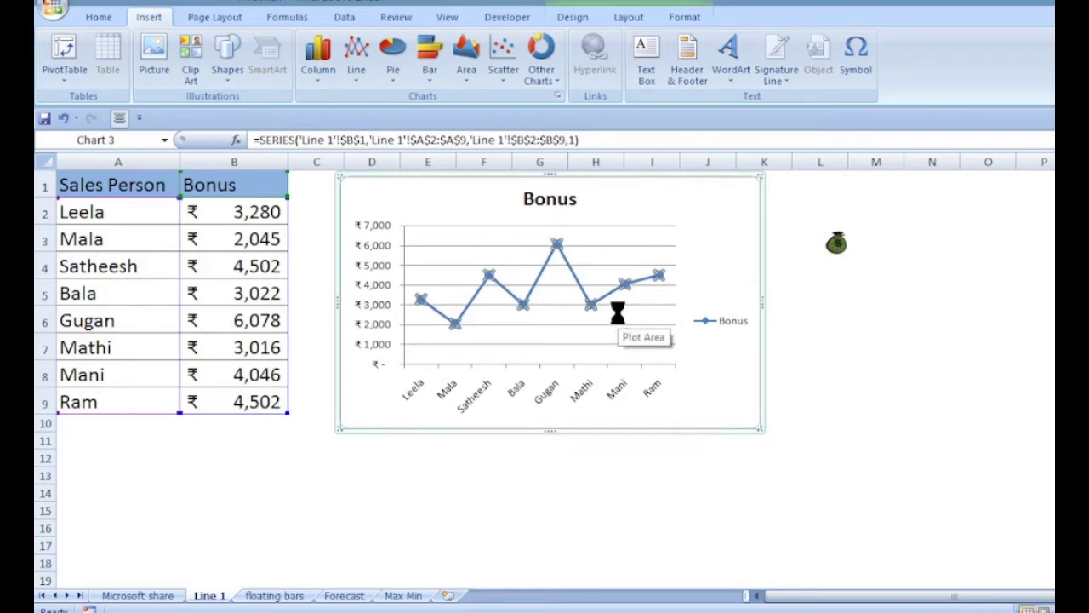
Step: Bring up the Format Data Series settings for the Bonus series
left_click(452, 333)
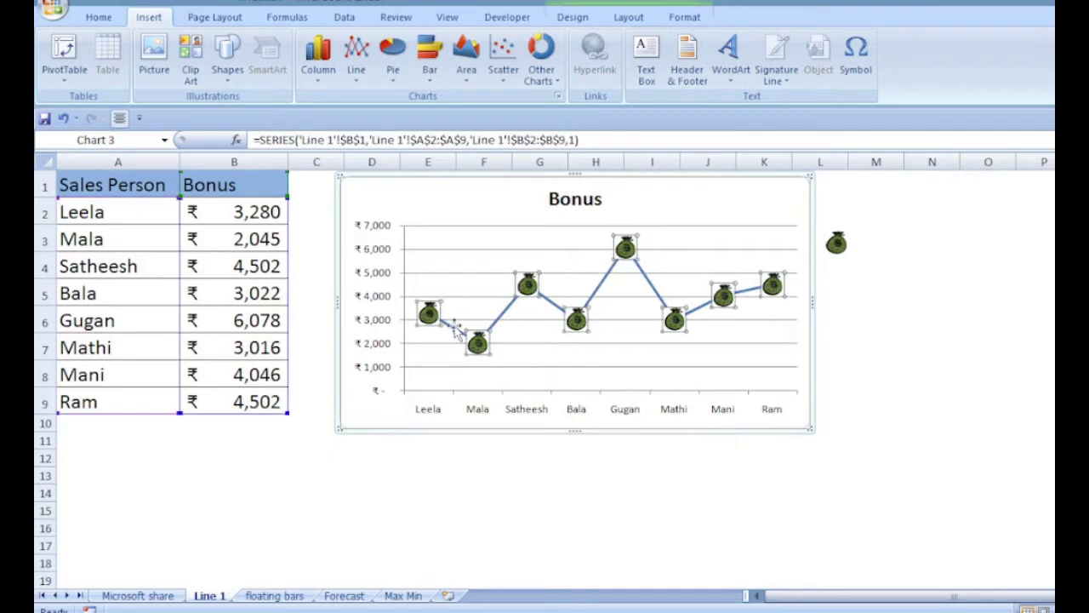
left_click(458, 338)
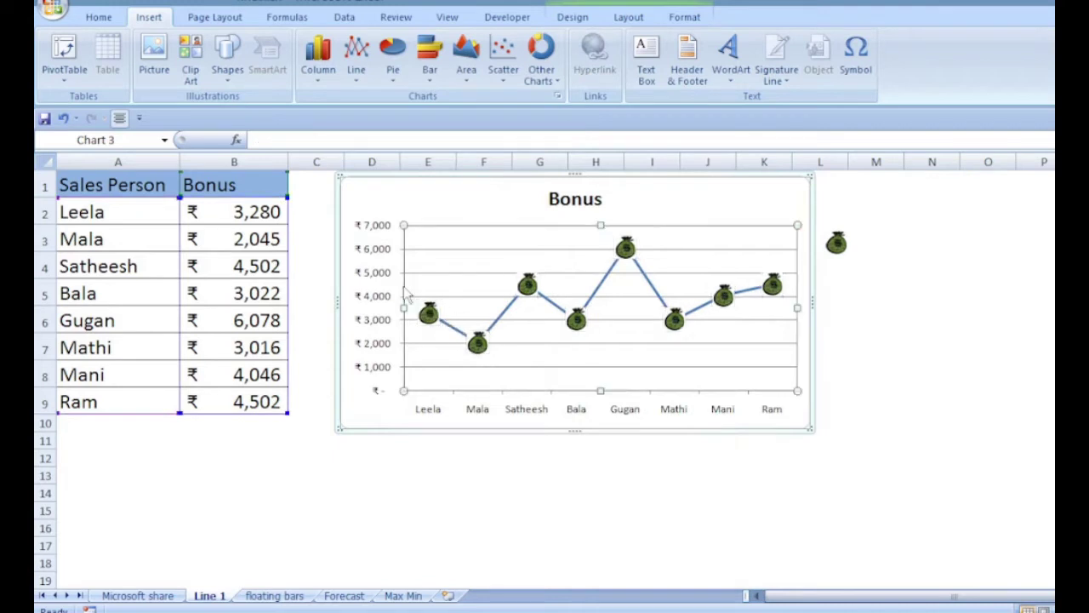
left_click(610, 283)
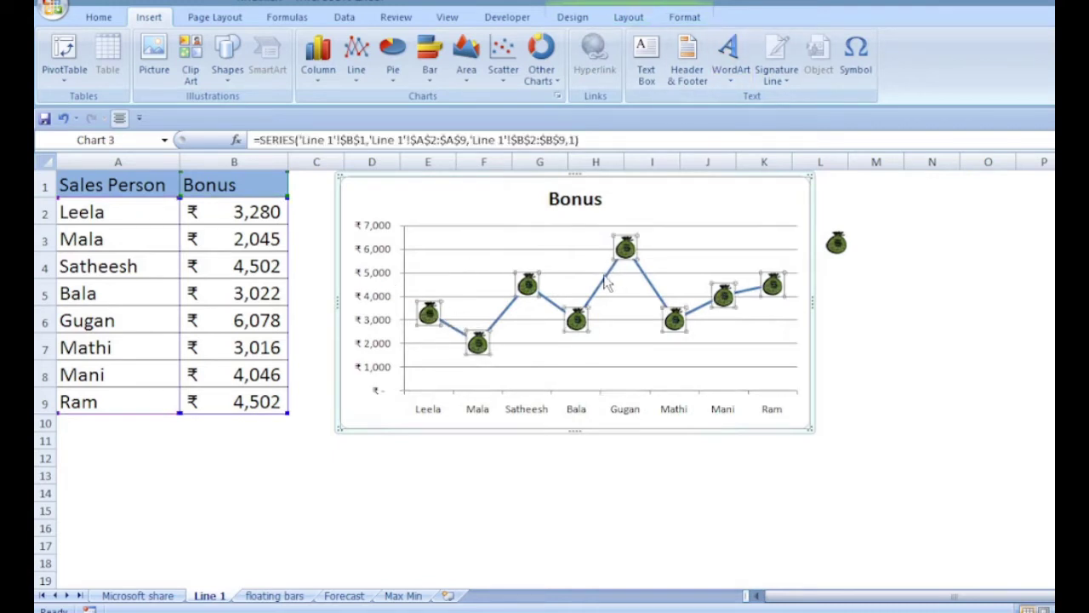
left_click(631, 20)
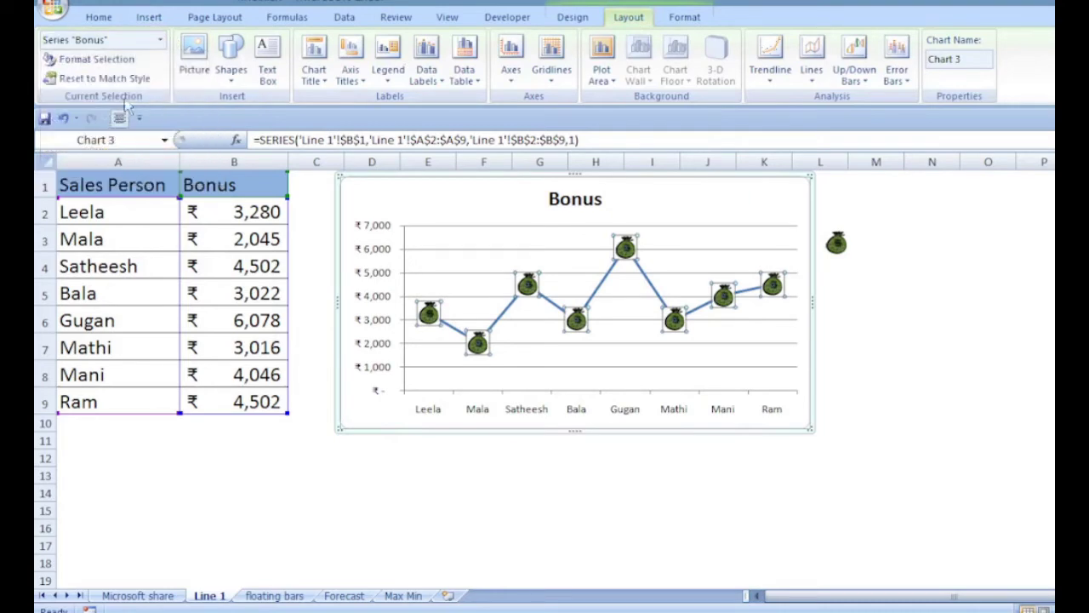
left_click(102, 73)
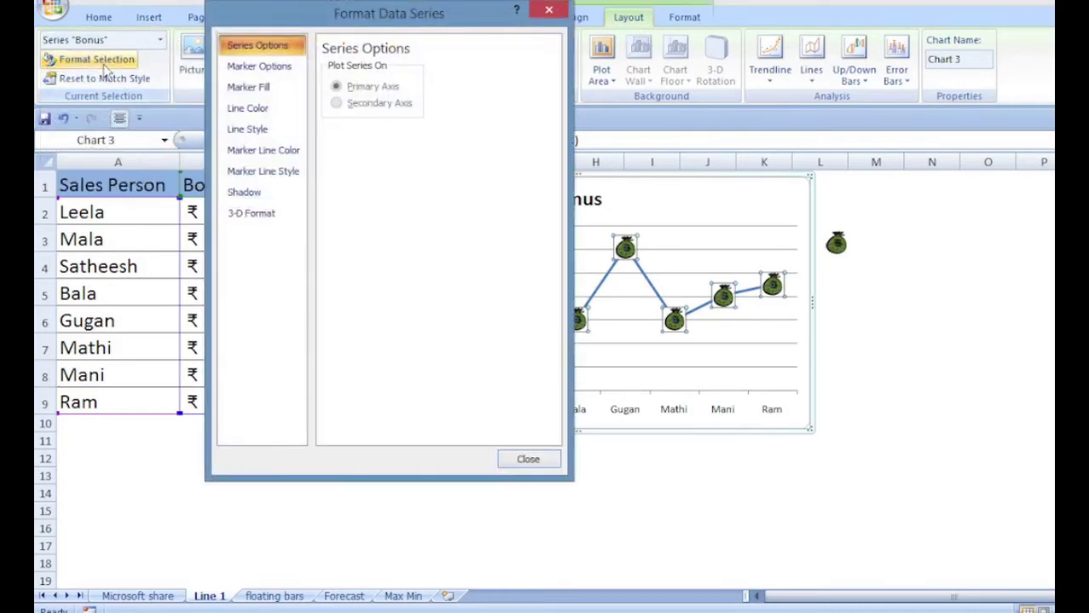
Step: Give the Bonus line a compound line type and a dashed style
left_click(248, 128)
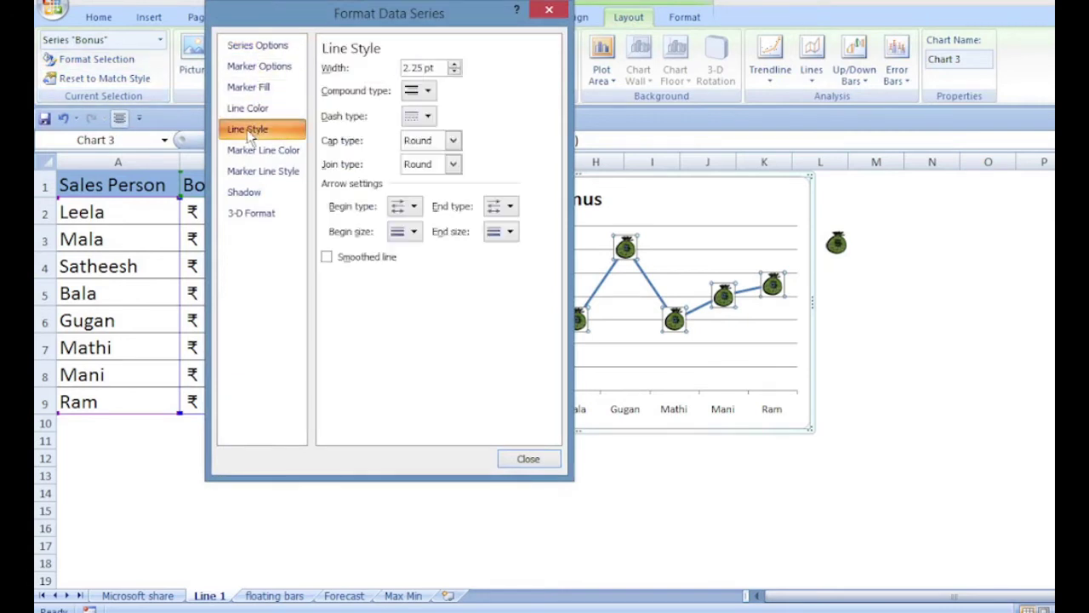
left_click(429, 93)
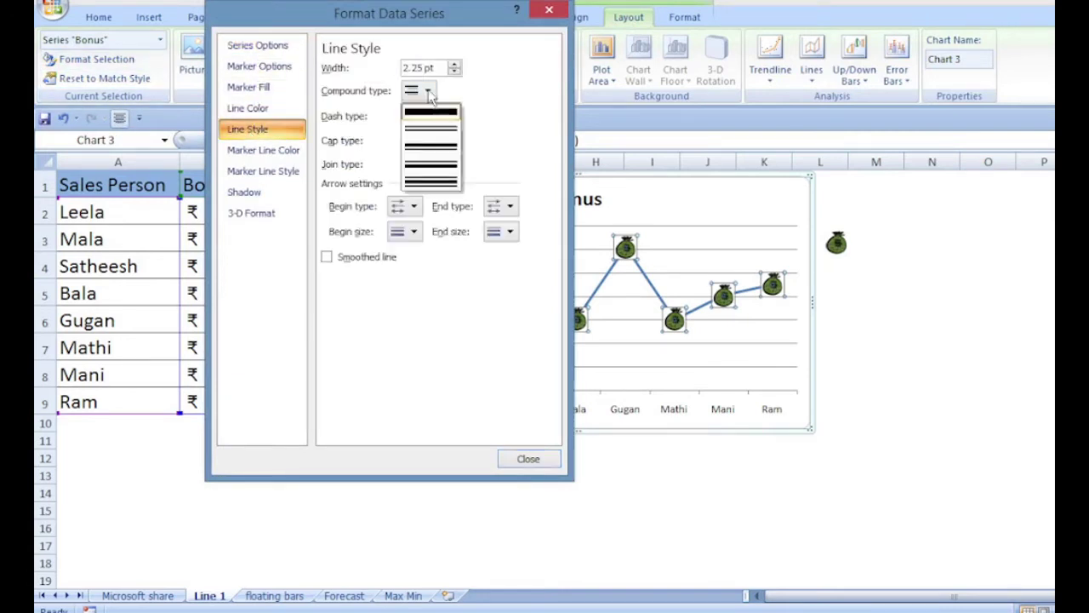
left_click(430, 128)
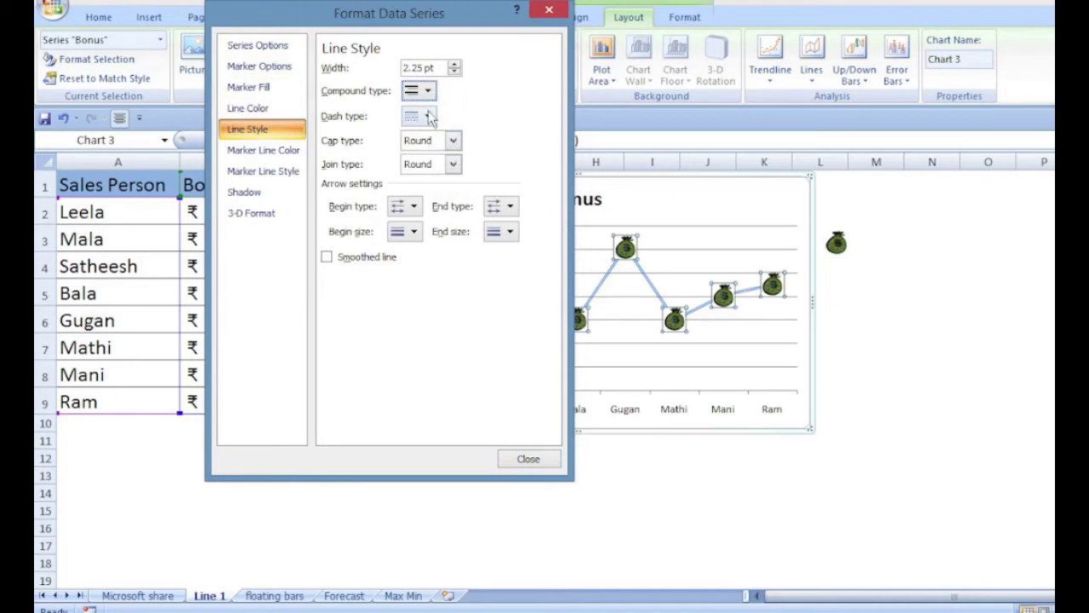
left_click(428, 117)
left_click(429, 181)
left_click(528, 458)
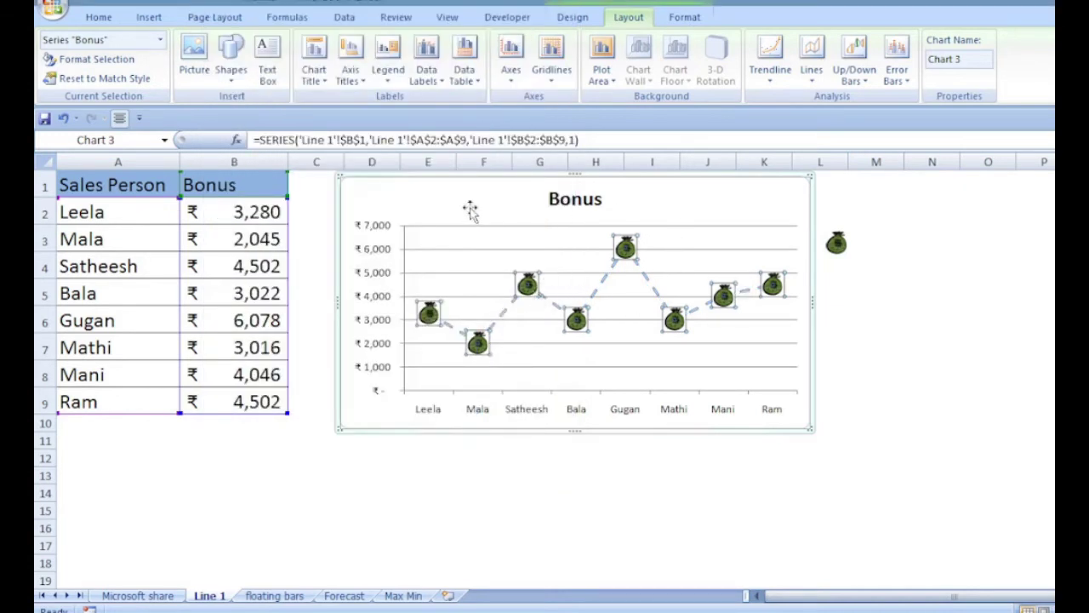
Step: Fill the chart area with tan, then go to the floating bars sheet
left_click(363, 193)
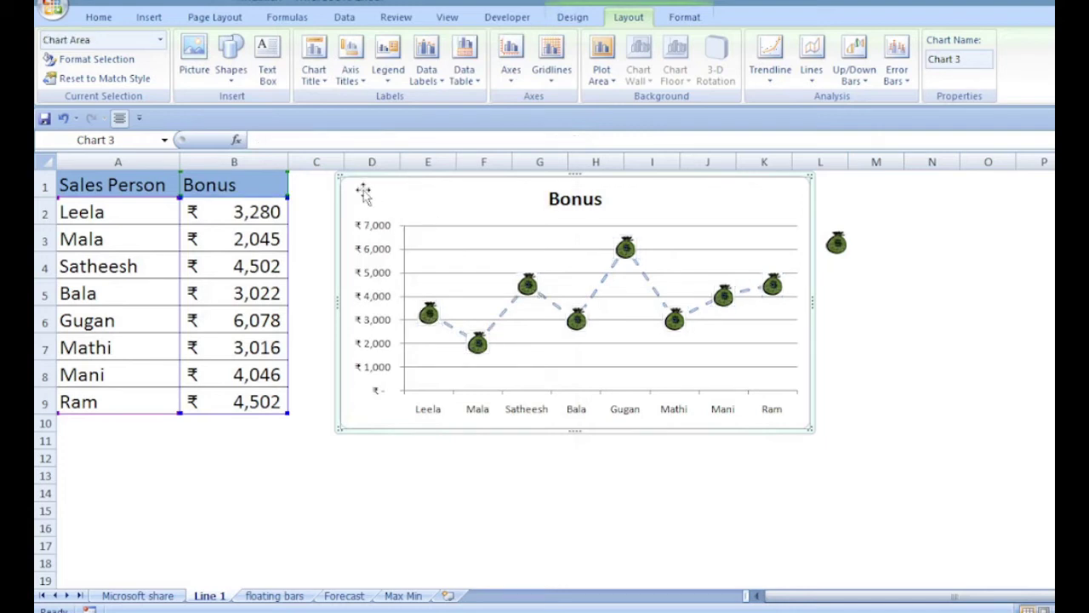
left_click(684, 17)
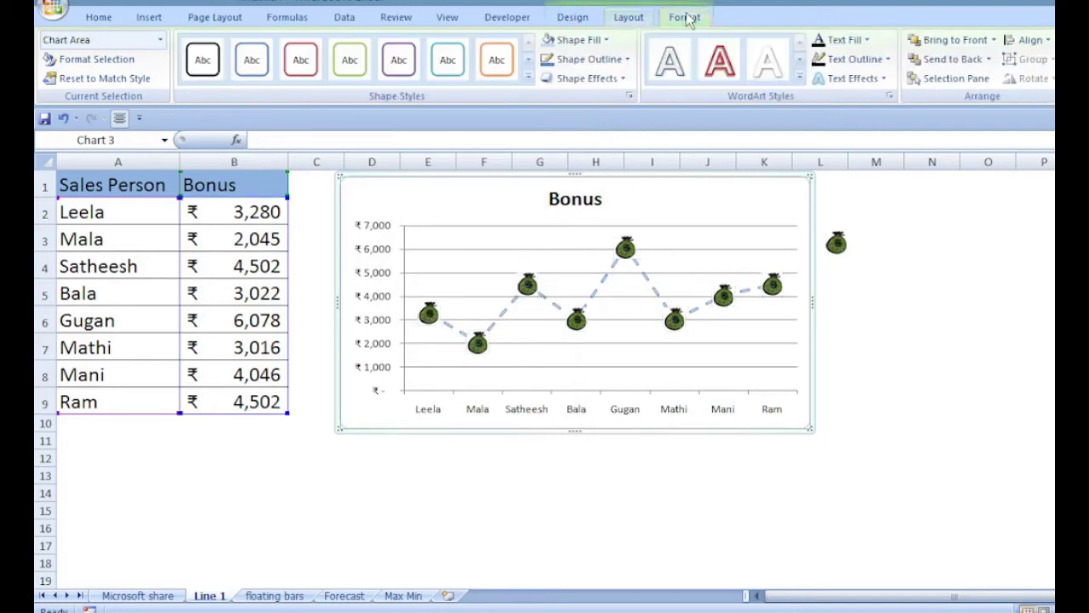
left_click(608, 39)
left_click(579, 104)
left_click(316, 492)
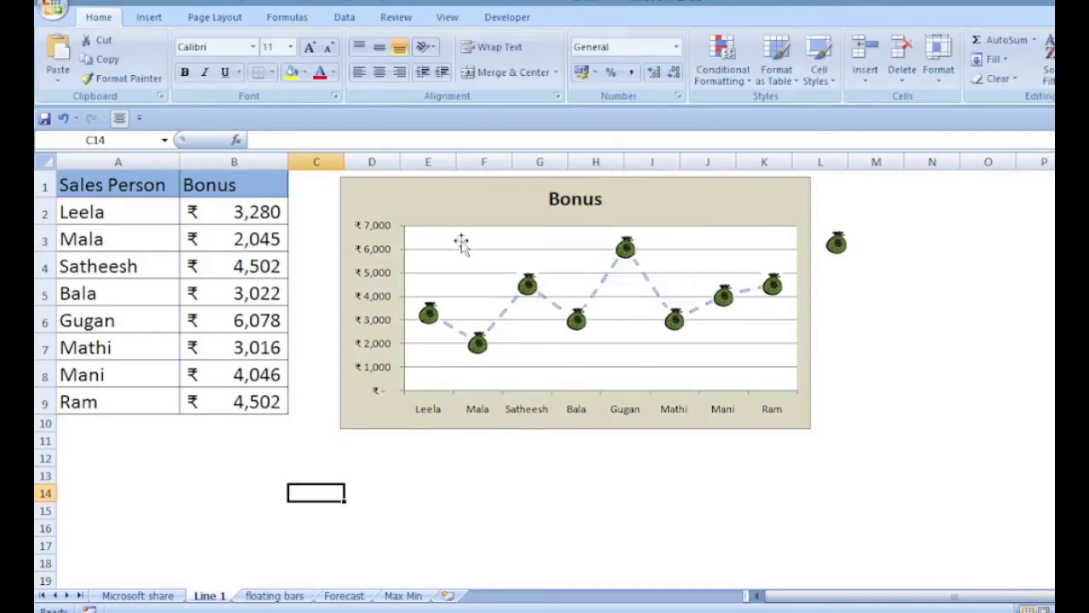
left_click(460, 244)
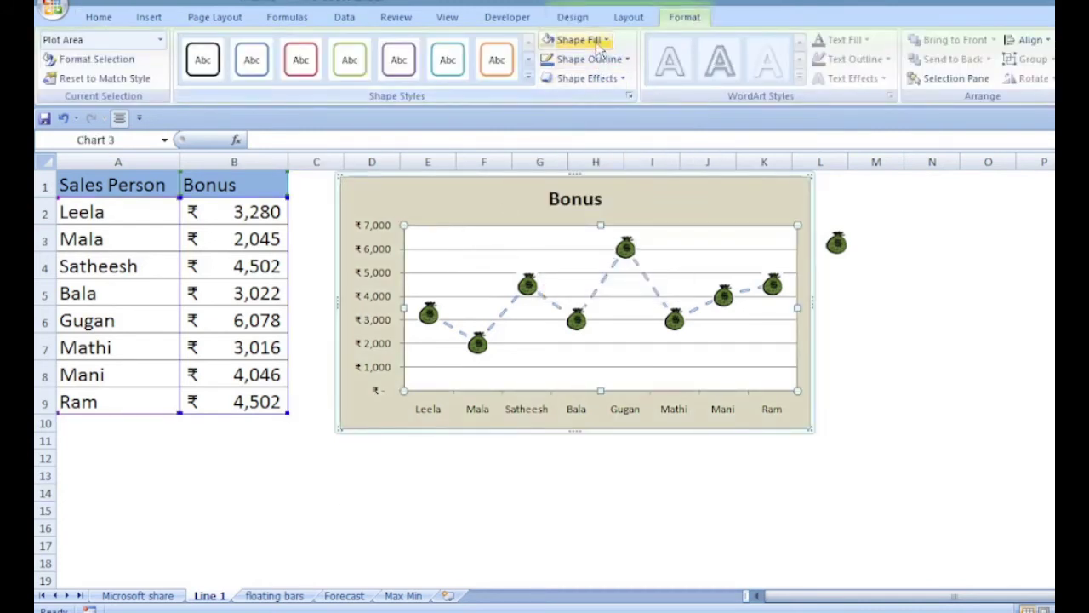
left_click(599, 43)
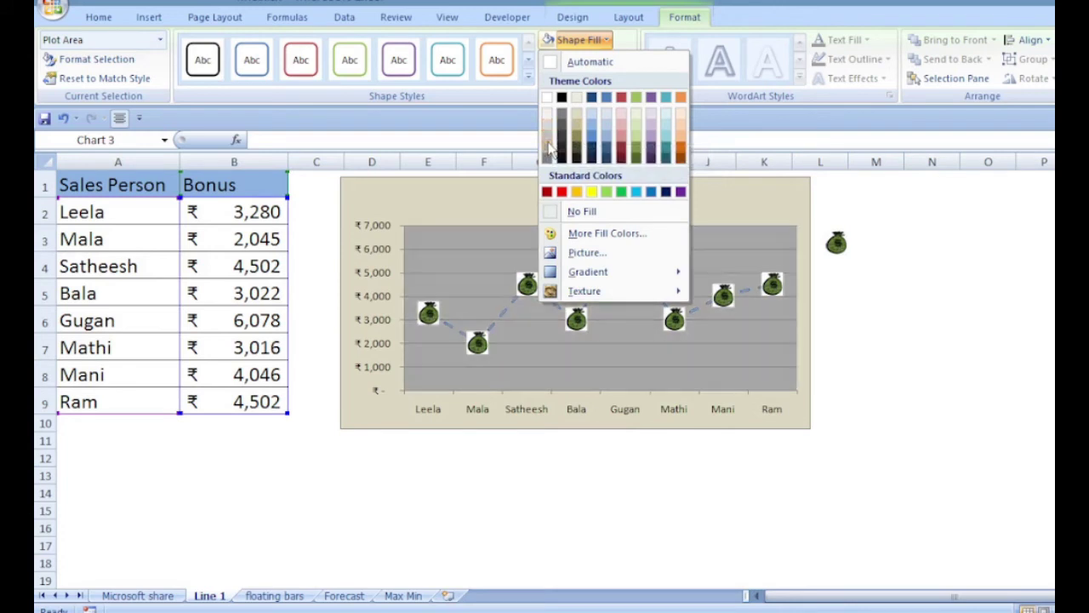
left_click(290, 598)
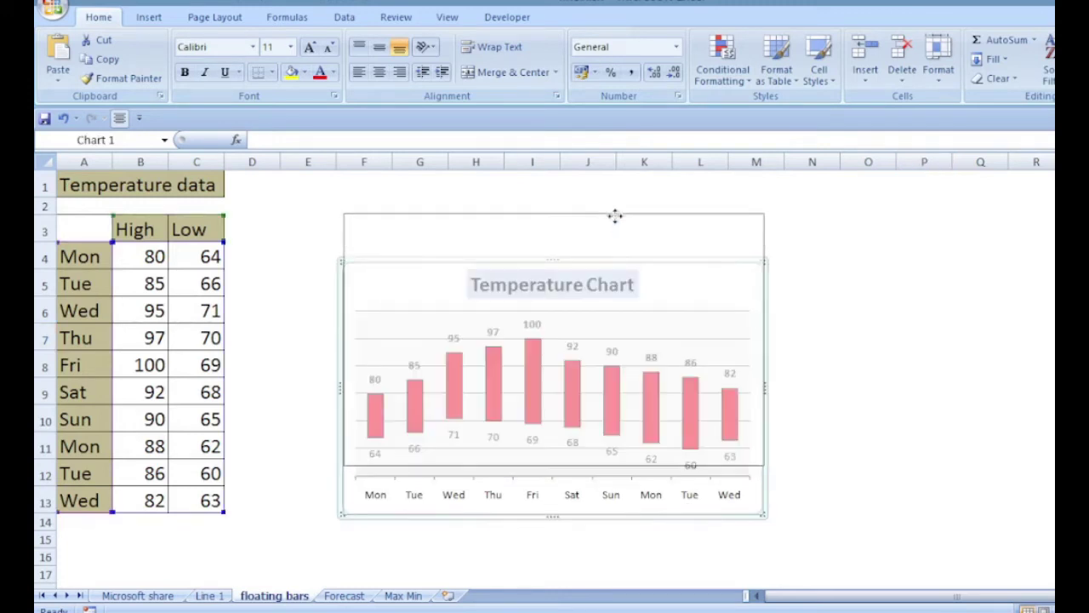
Step: Delete the old Temperature Chart and insert a 2-D line chart of High and Low from A3:C13
left_click_drag(614, 265, 614, 217)
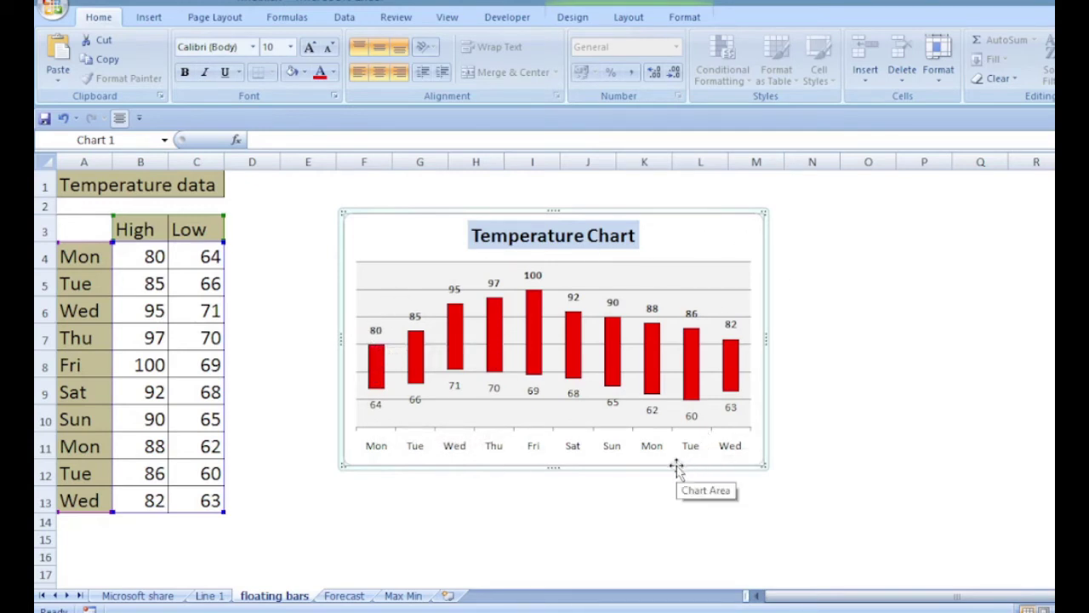
key("Delete")
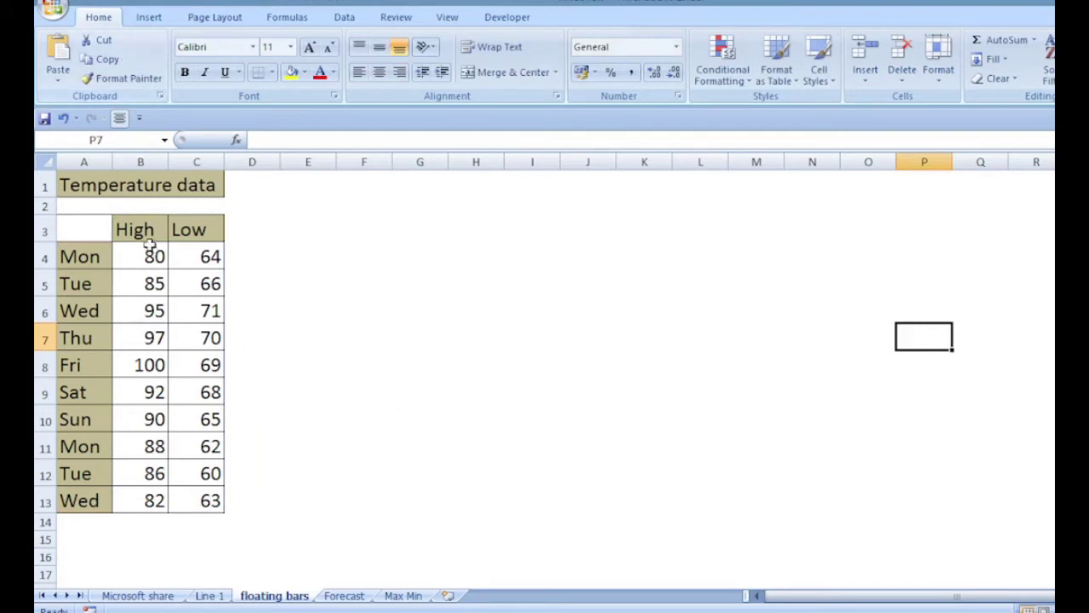
left_click_drag(85, 231, 192, 495)
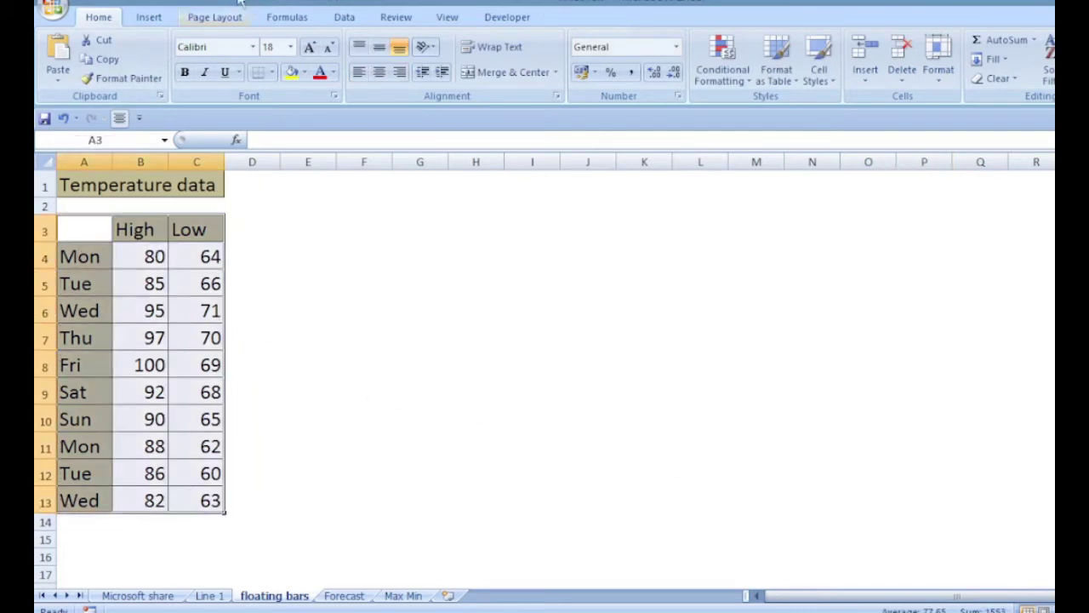
left_click(149, 17)
left_click(356, 58)
left_click(357, 130)
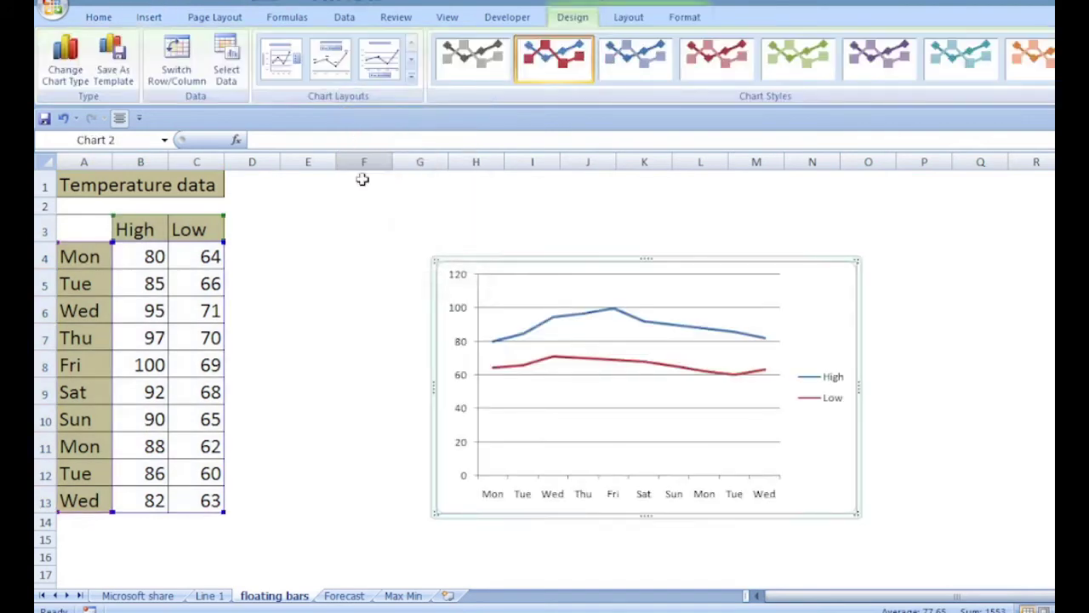
left_click_drag(554, 260, 472, 223)
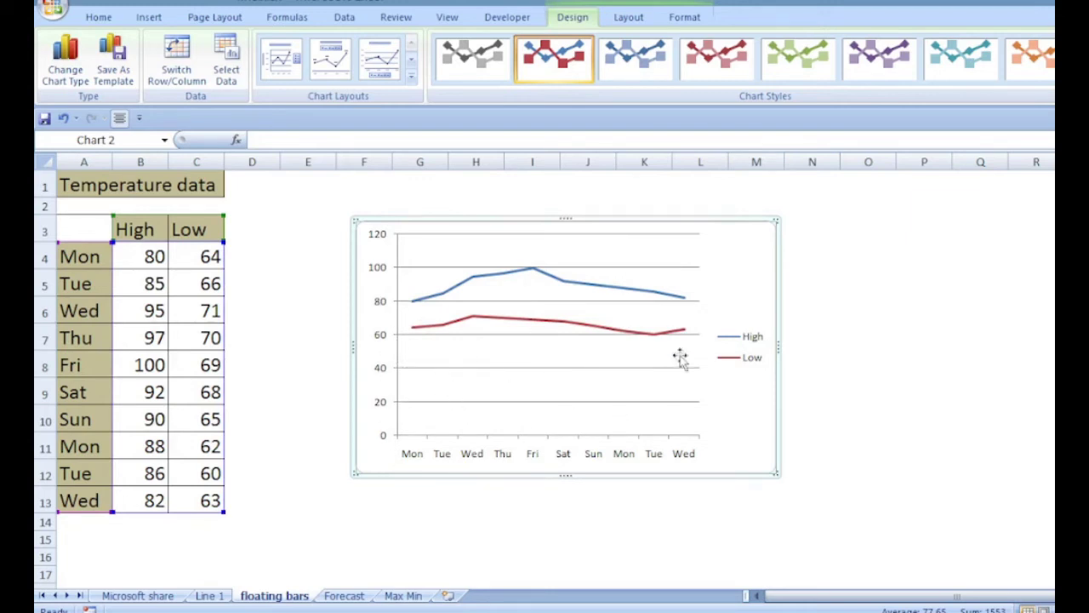
Step: Fix the vertical axis minimum at 50 and maximum at 110
right_click(384, 334)
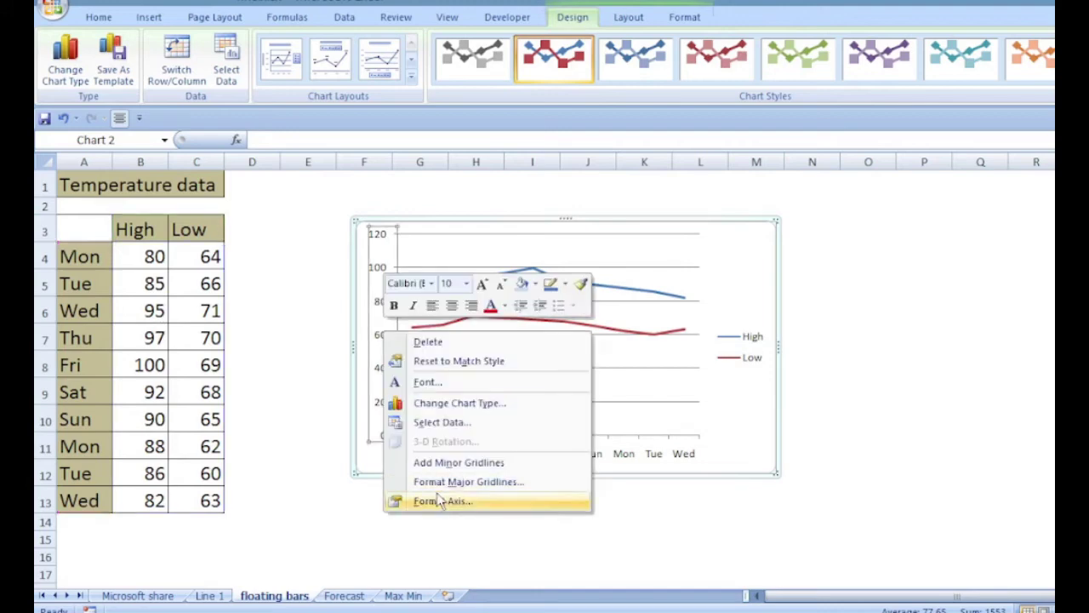
left_click(440, 501)
left_click(418, 67)
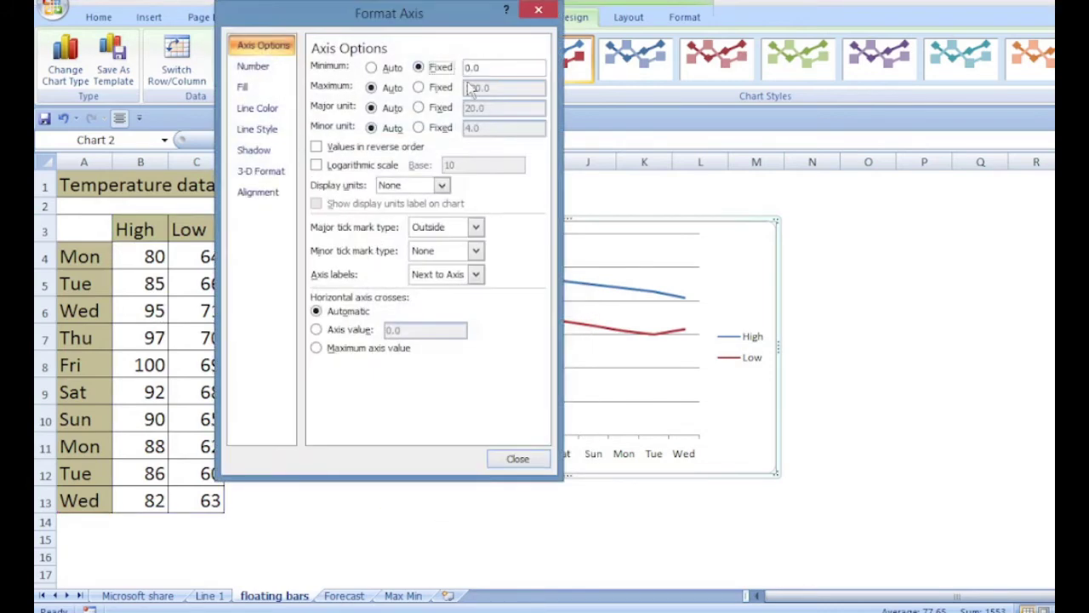
left_click_drag(491, 75, 446, 73)
type("50")
left_click(418, 88)
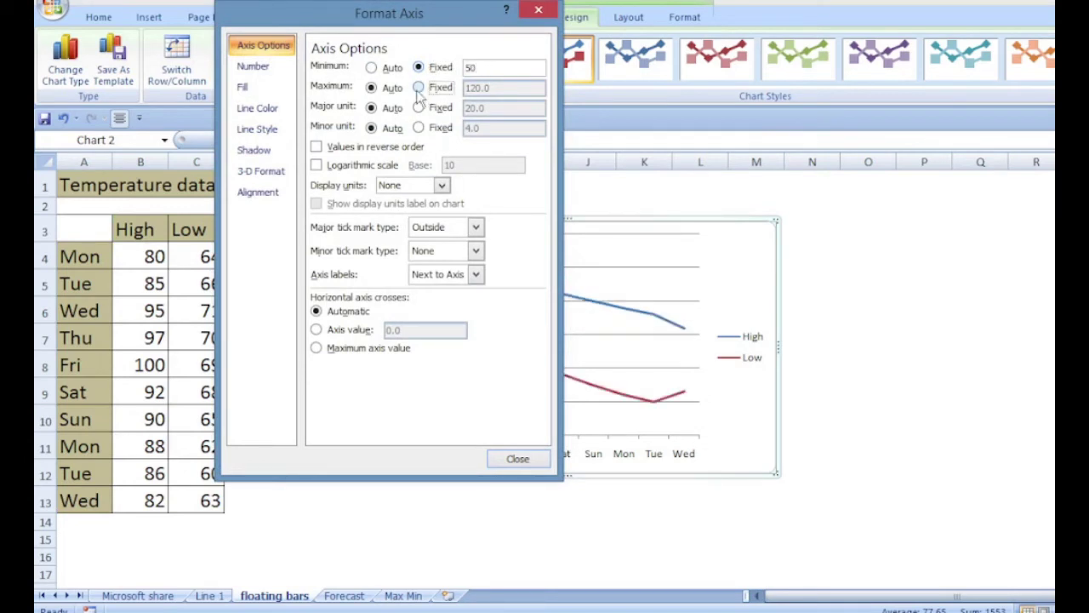
left_click_drag(494, 88, 436, 88)
type("1")
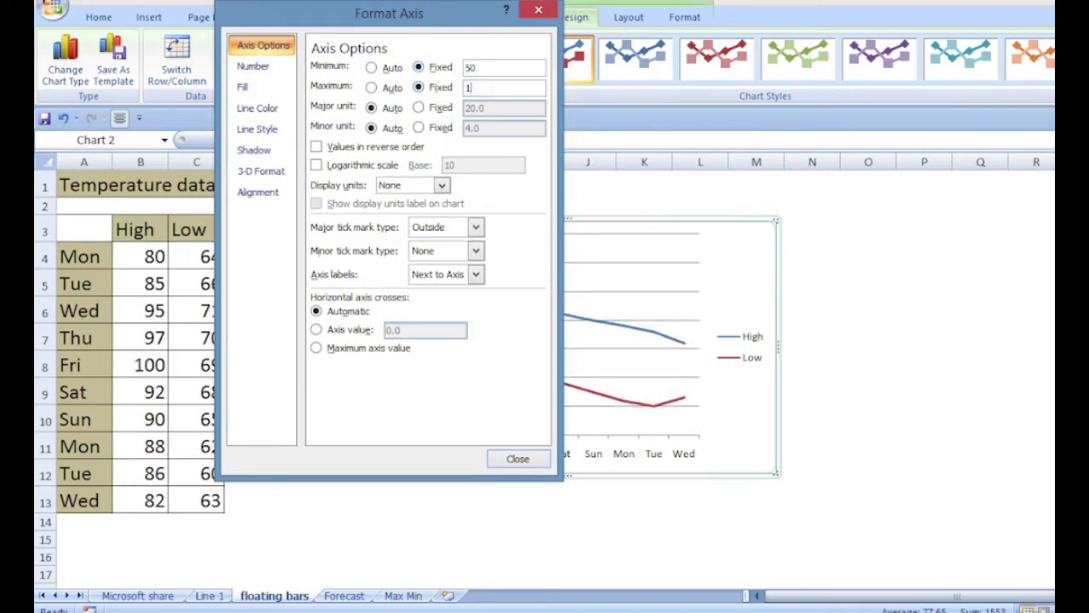
type("0")
key("Return")
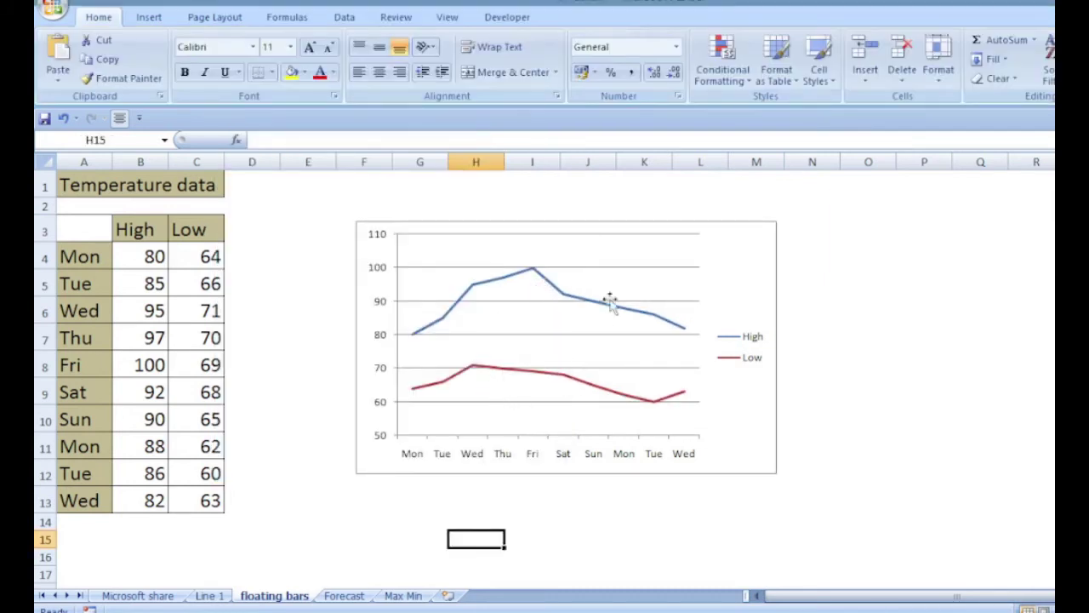
Step: Add up/down bars between the High and Low temperature lines
left_click(665, 327)
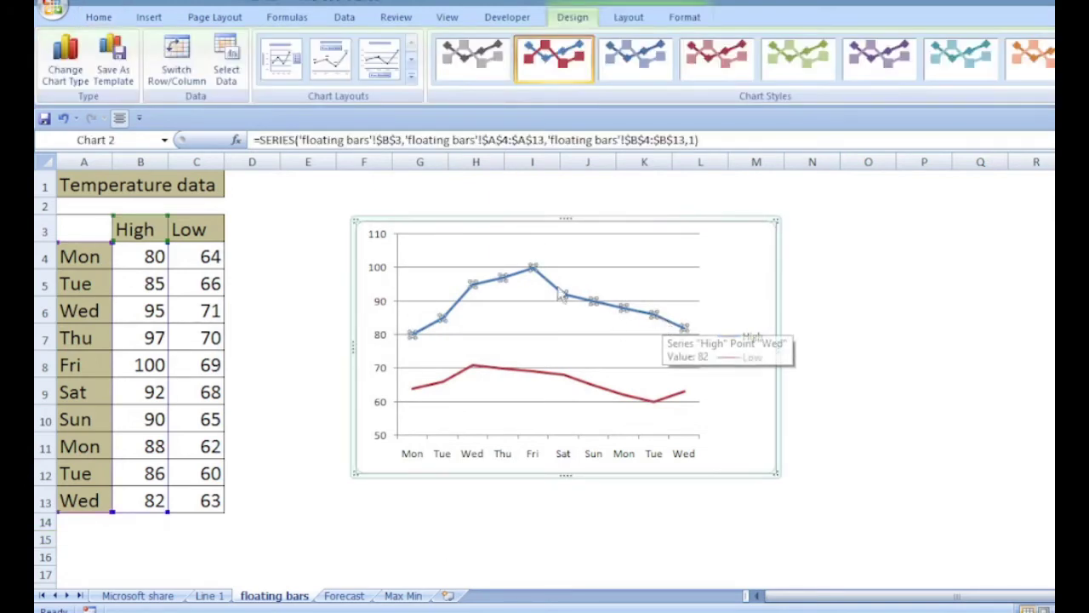
left_click(628, 19)
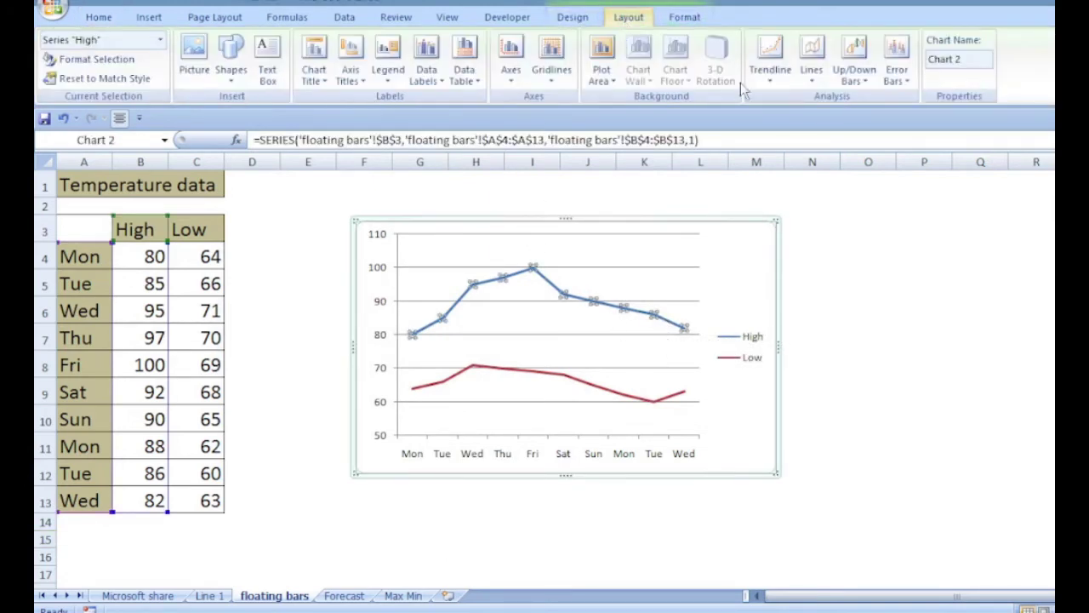
left_click(858, 85)
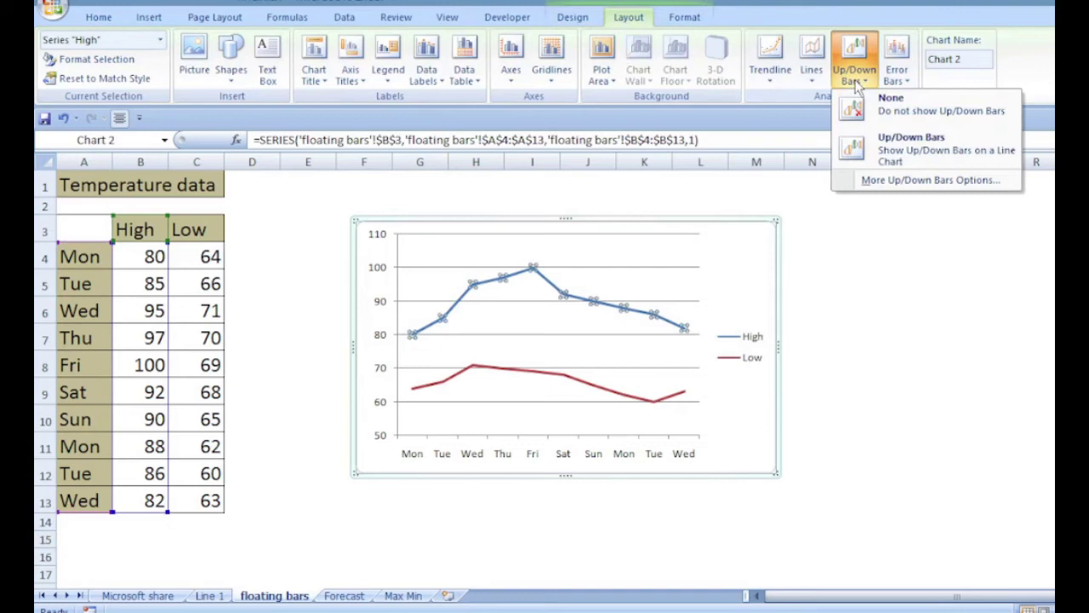
left_click(882, 147)
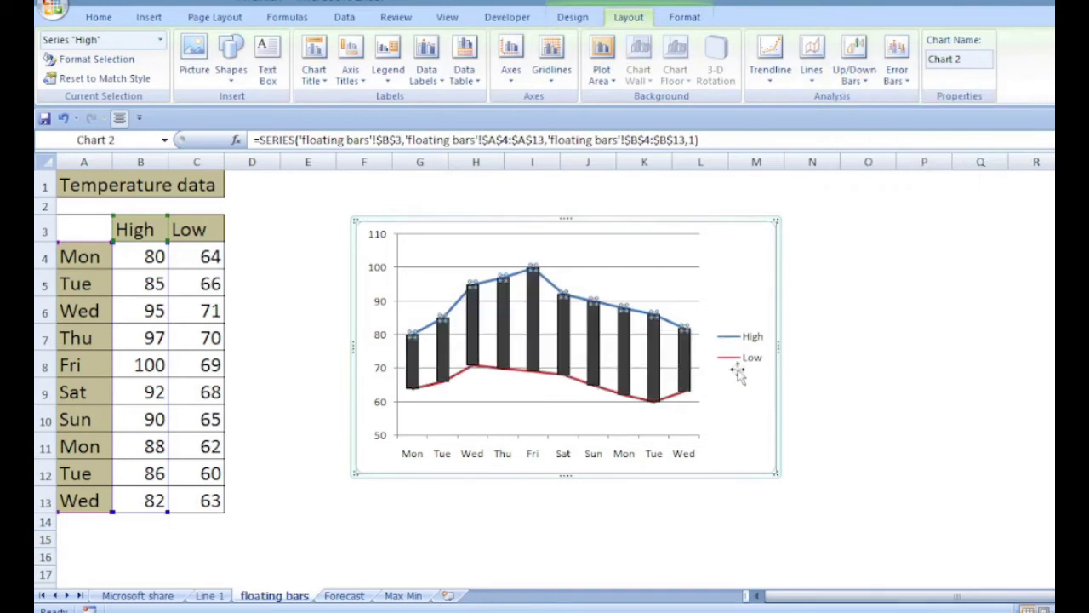
Step: Give the down bars a solid red fill
left_click(627, 355)
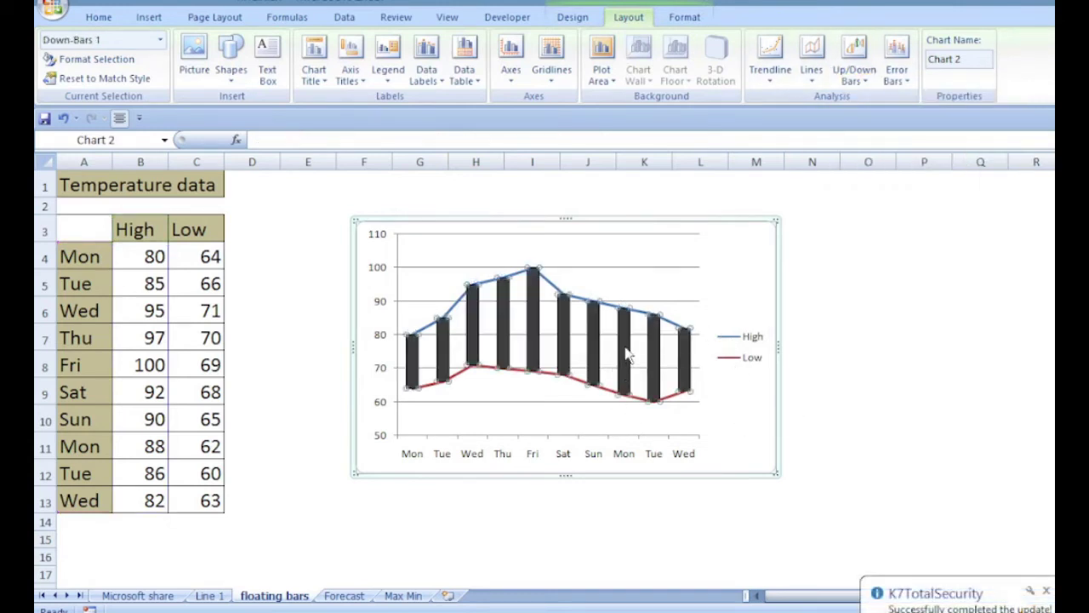
right_click(627, 355)
left_click(700, 457)
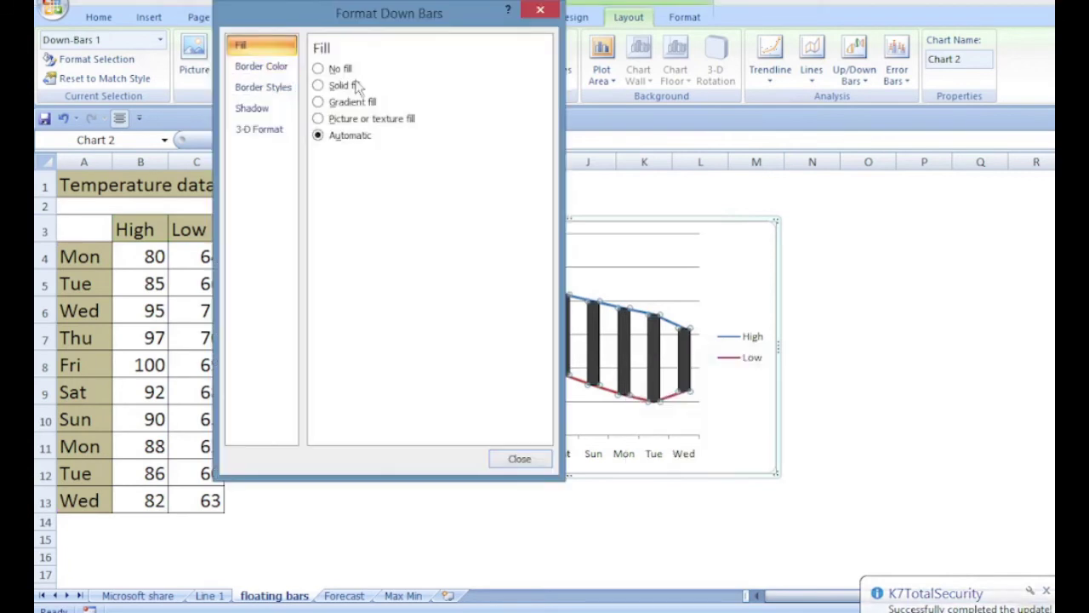
left_click(320, 85)
left_click(392, 156)
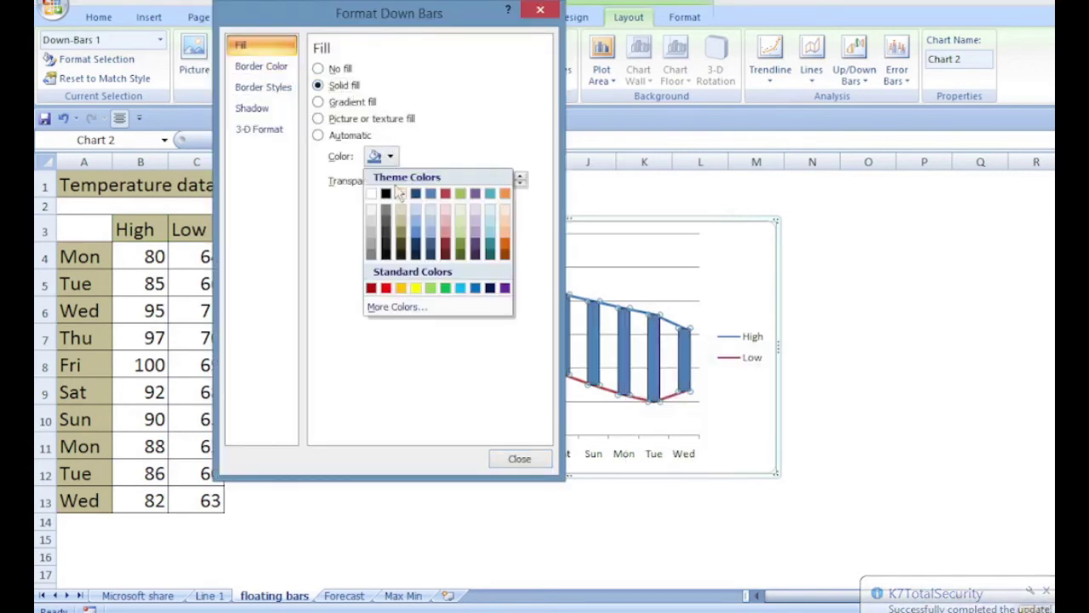
left_click(386, 289)
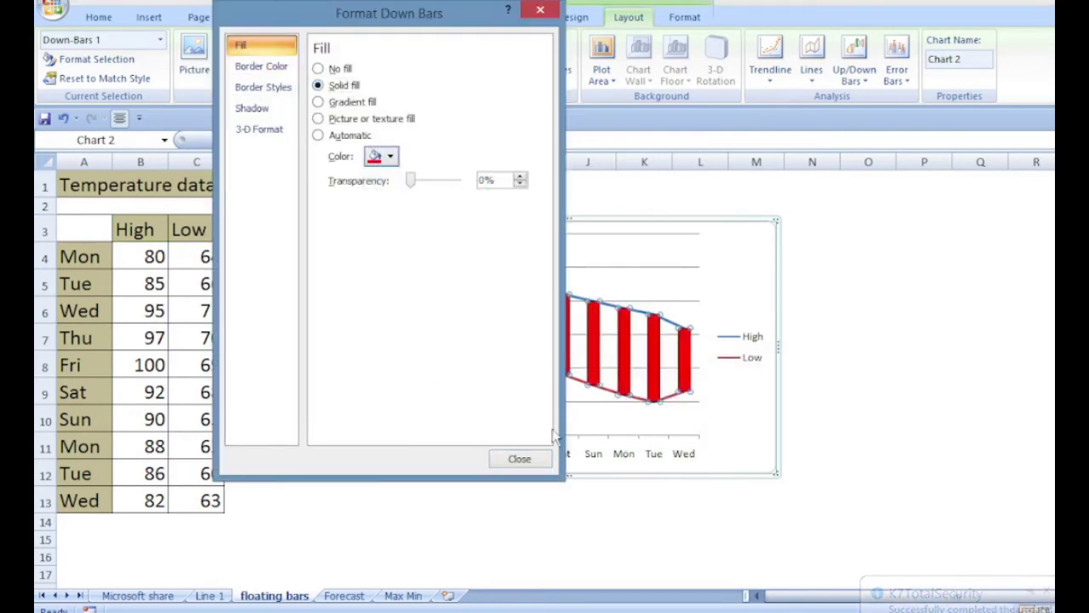
left_click(517, 460)
right_click(474, 347)
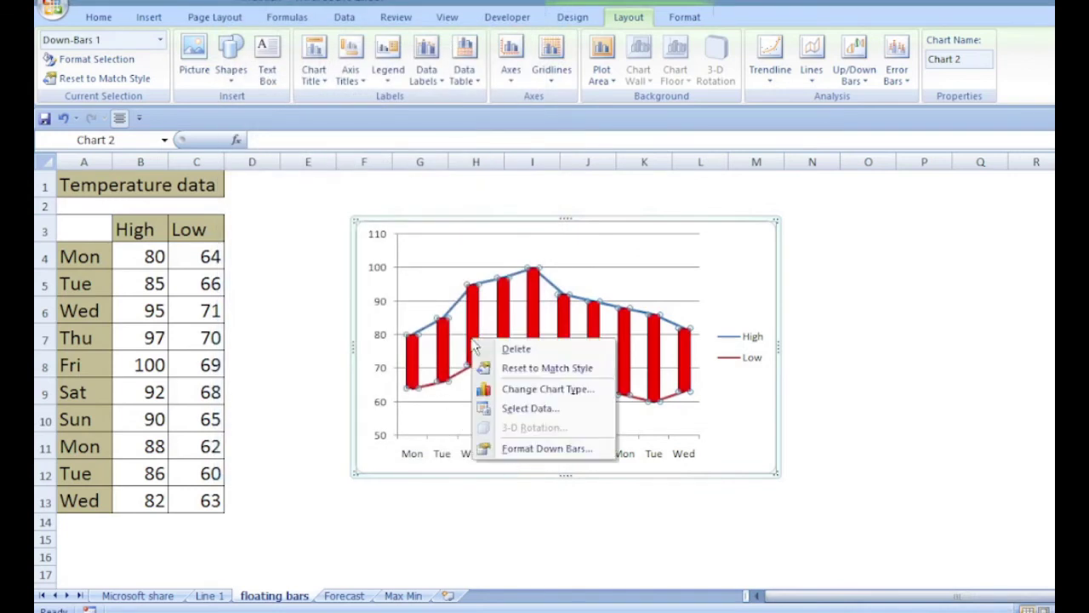
Step: Add data labels to the High series, placed above the points and bold
left_click(513, 281)
left_click(517, 283)
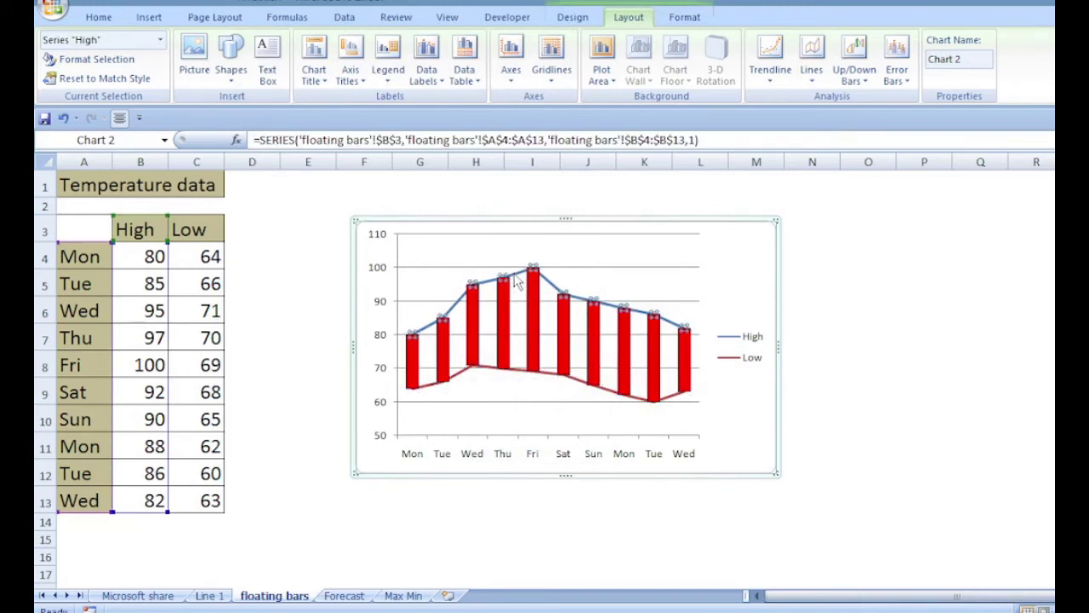
right_click(516, 283)
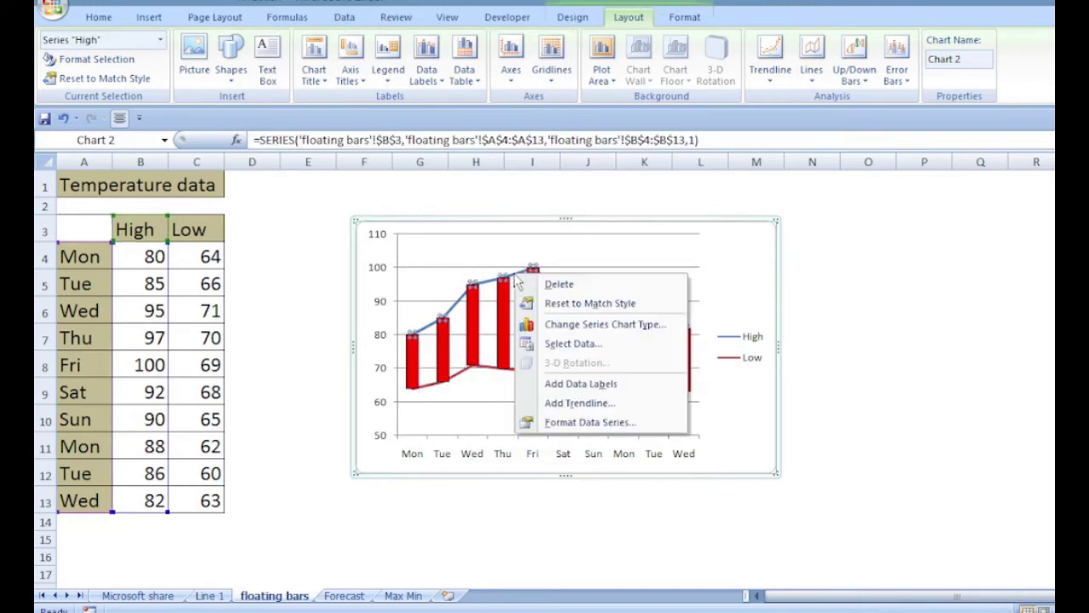
left_click(576, 387)
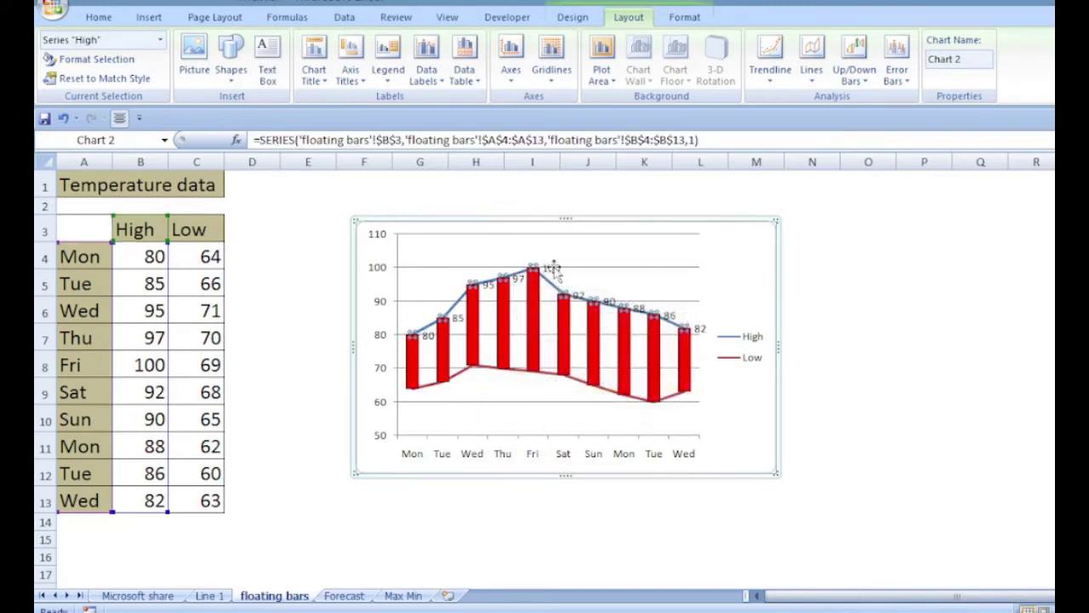
right_click(699, 331)
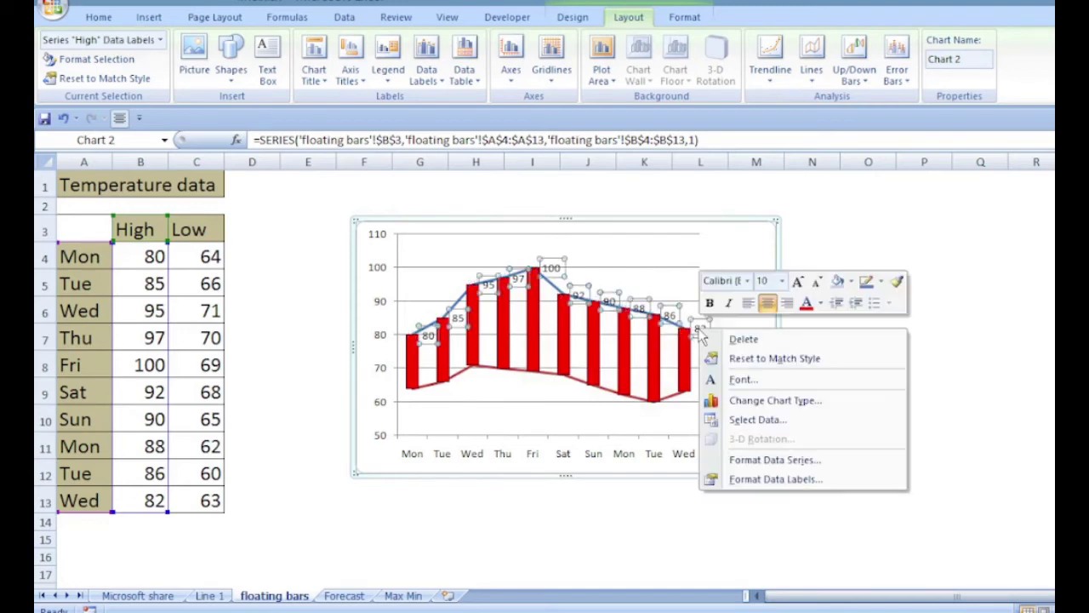
left_click(760, 482)
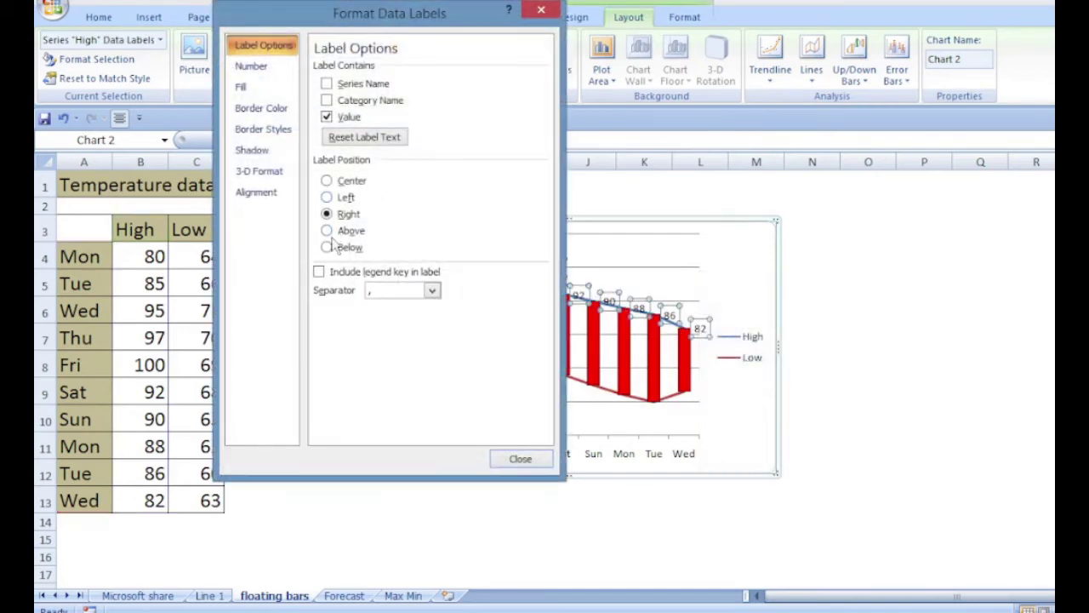
left_click(327, 231)
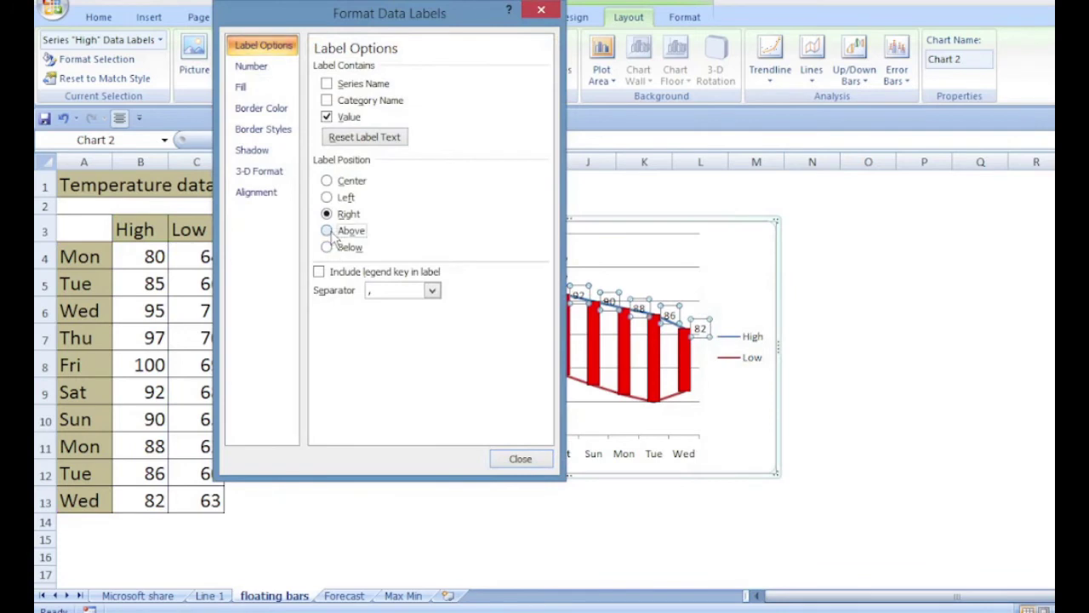
left_click(520, 458)
left_click(99, 17)
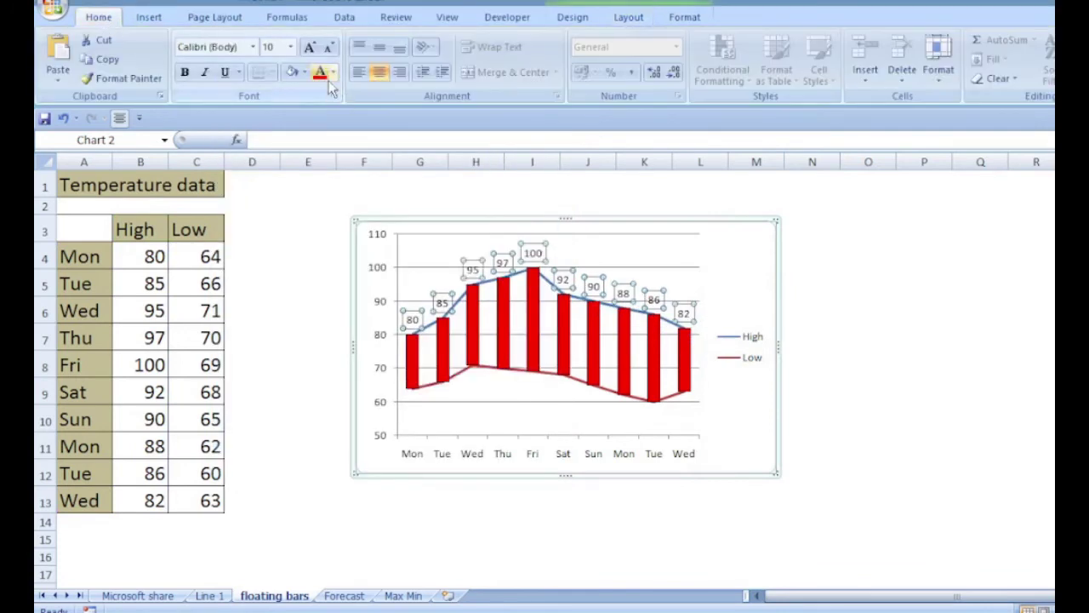
left_click(184, 71)
left_click(483, 377)
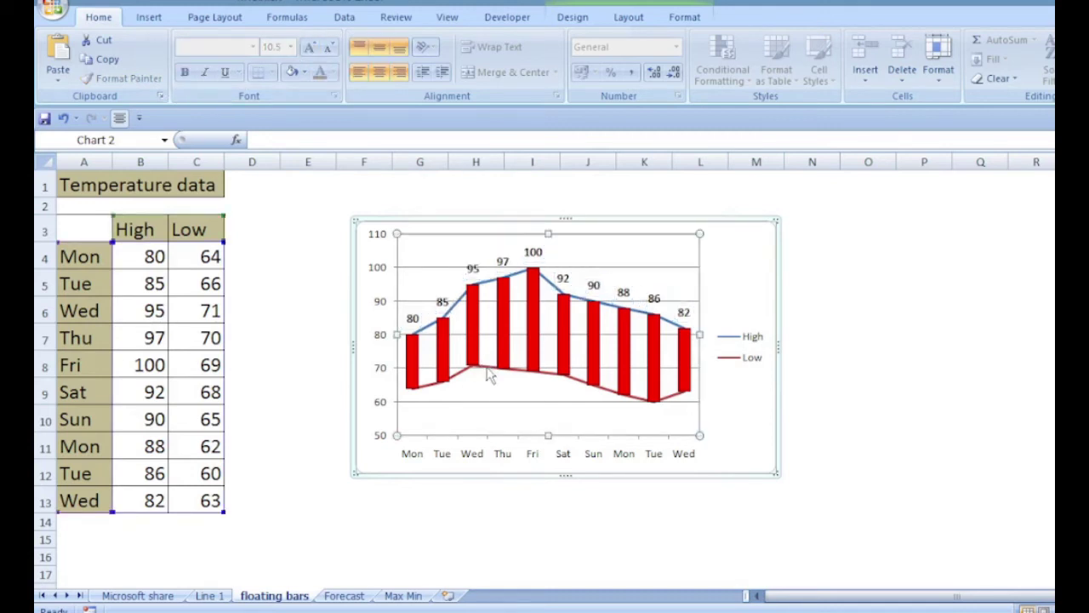
Step: Add data labels to the Low series, placed below the points
left_click(489, 367)
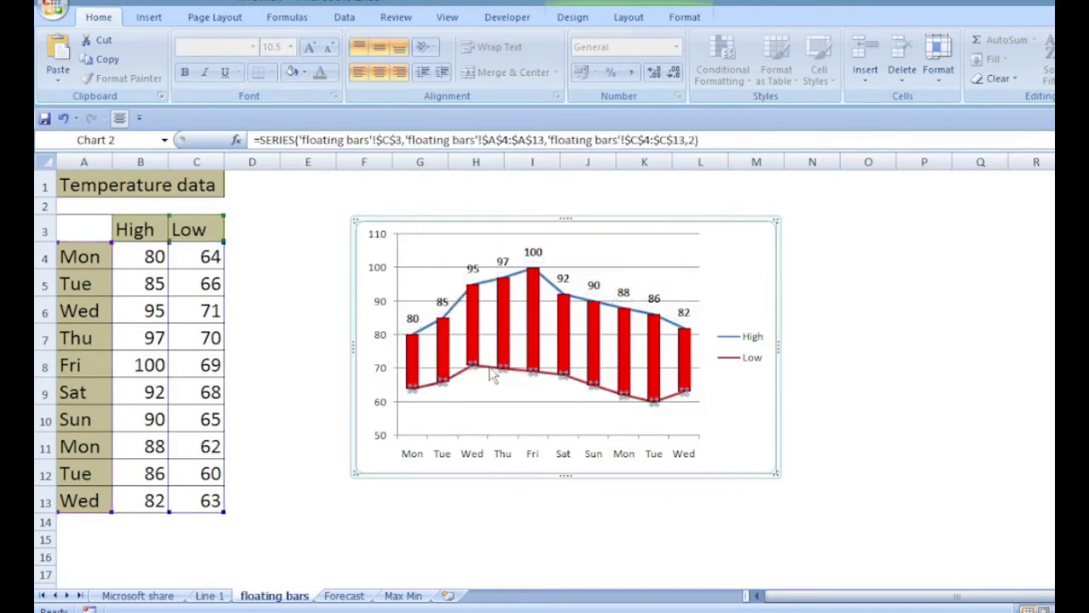
right_click(492, 375)
left_click(546, 478)
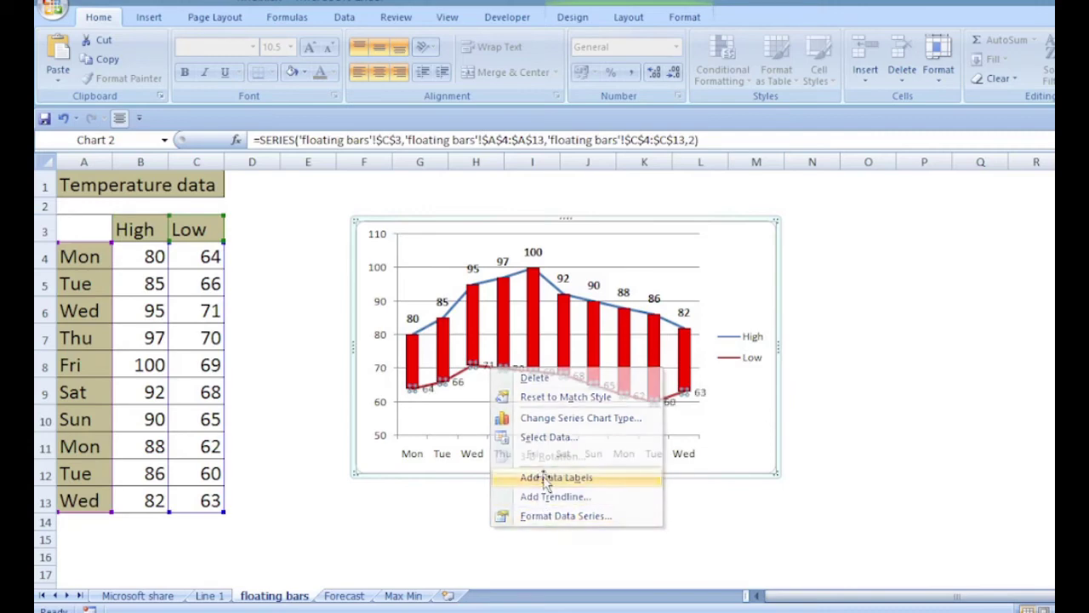
right_click(658, 407)
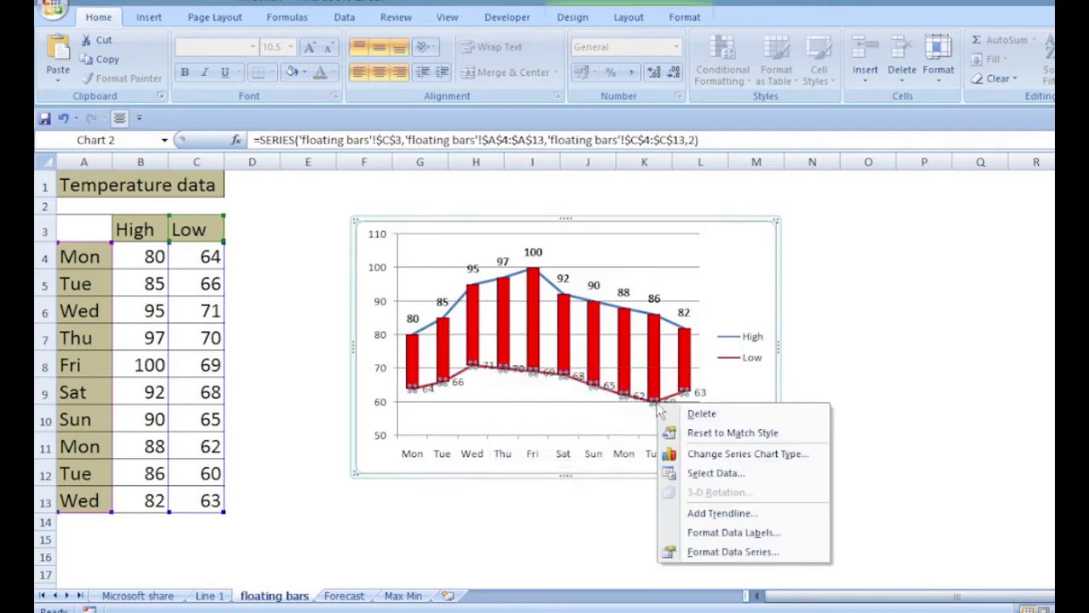
left_click(672, 551)
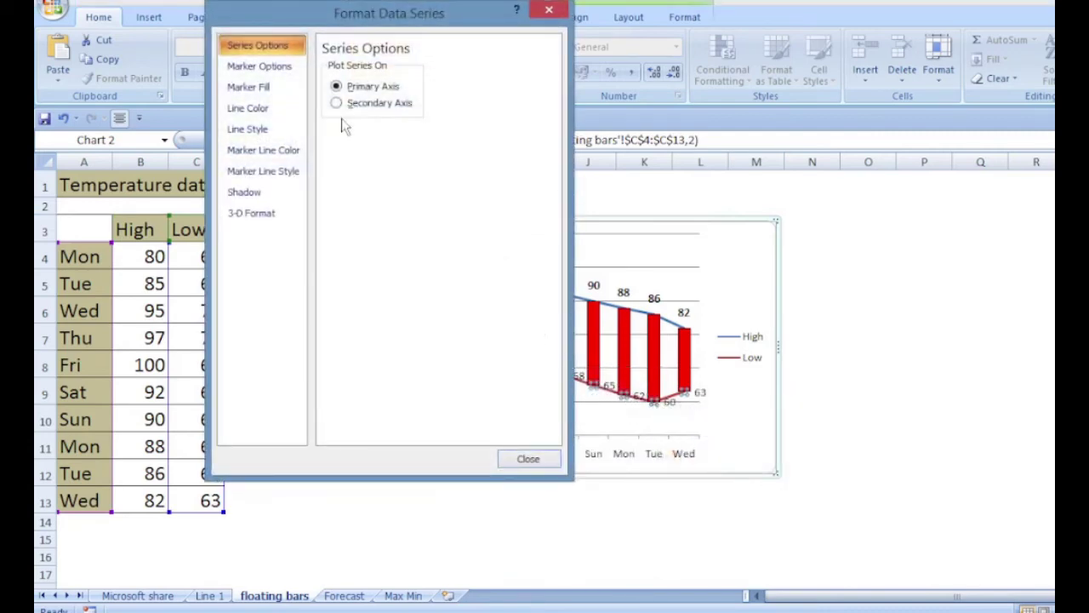
left_click(527, 459)
right_click(671, 393)
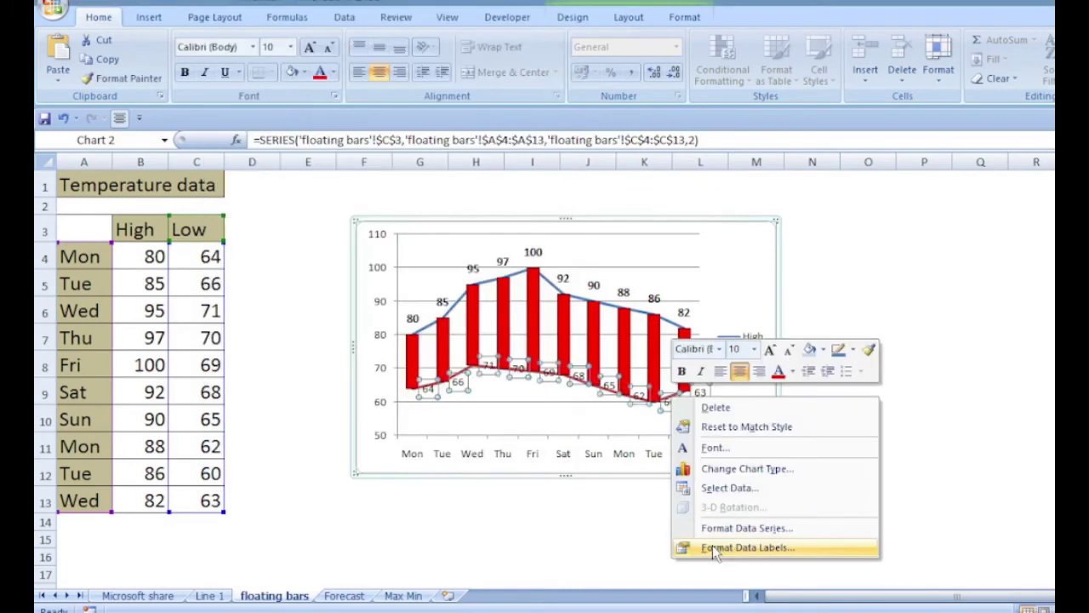
left_click(712, 545)
left_click(348, 249)
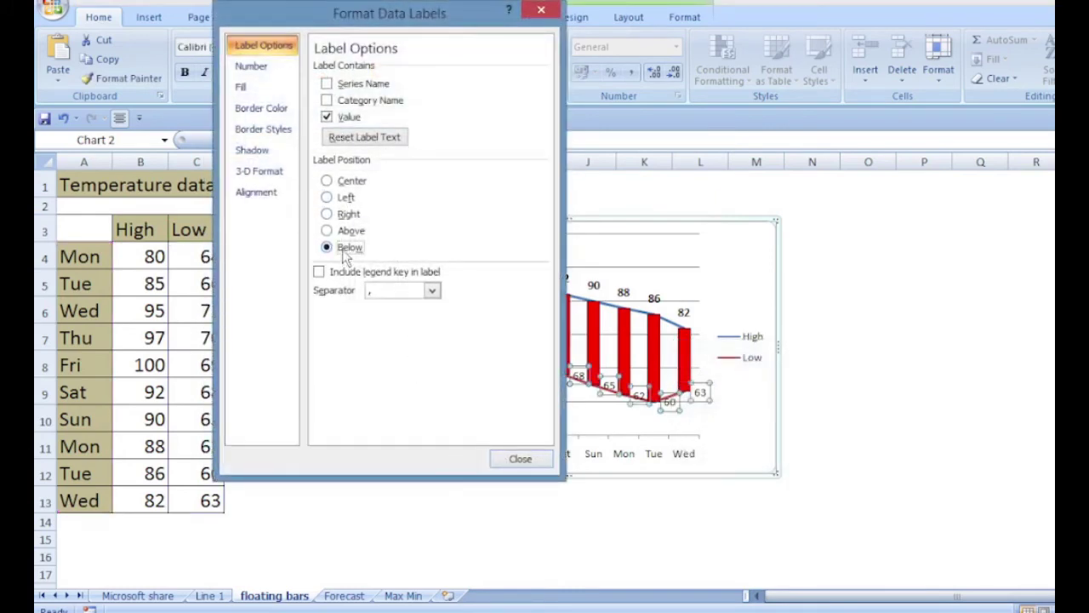
left_click(479, 519)
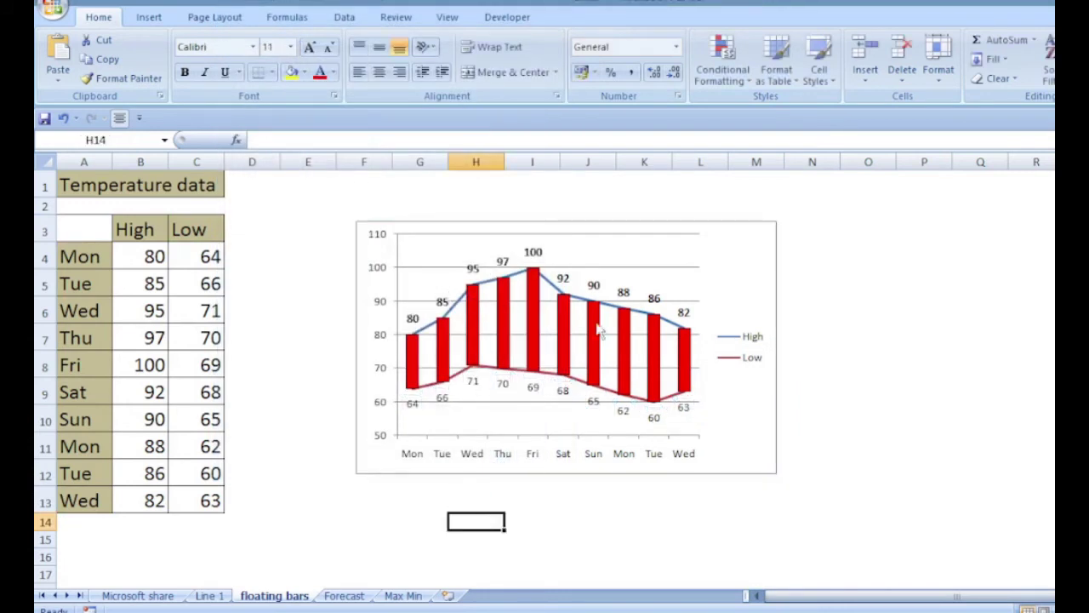
Step: Set the High series line colour to No line, keeping its labels
left_click(613, 308)
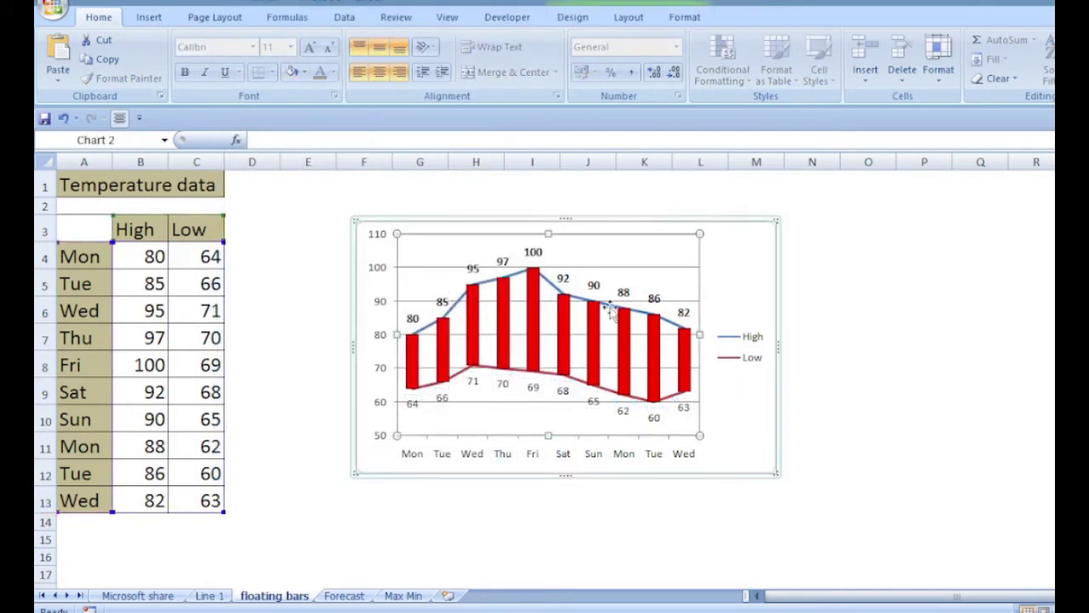
left_click(612, 307)
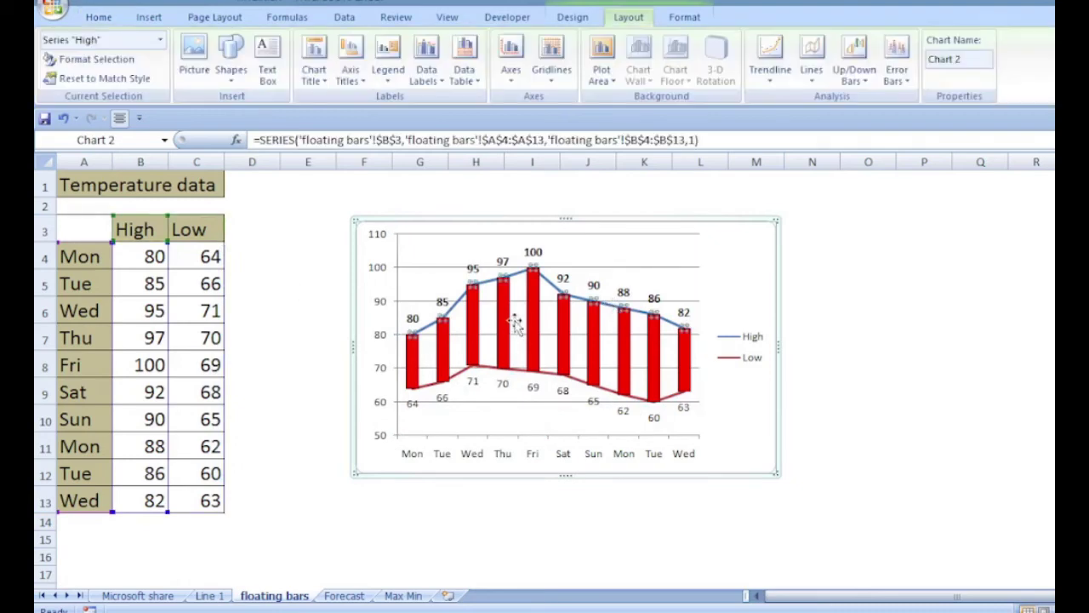
left_click(89, 59)
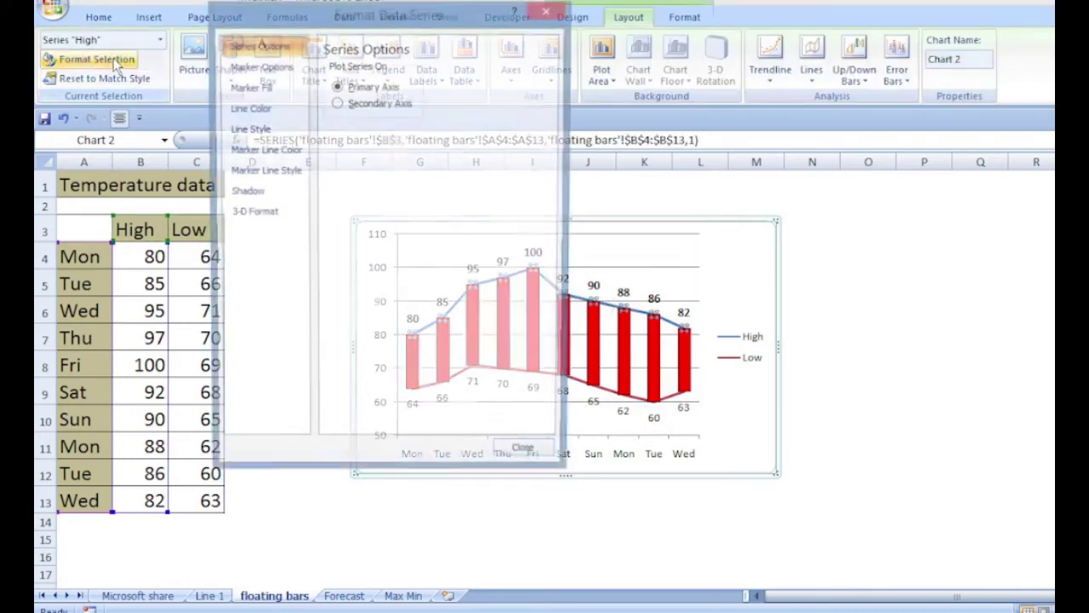
left_click(248, 108)
left_click(352, 71)
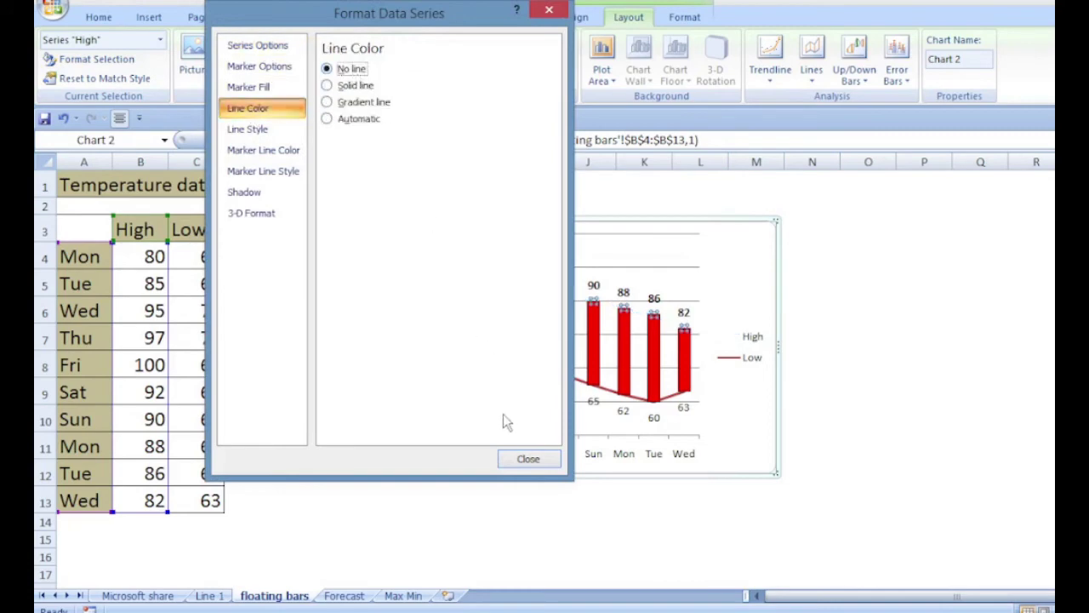
left_click(528, 459)
left_click(608, 396)
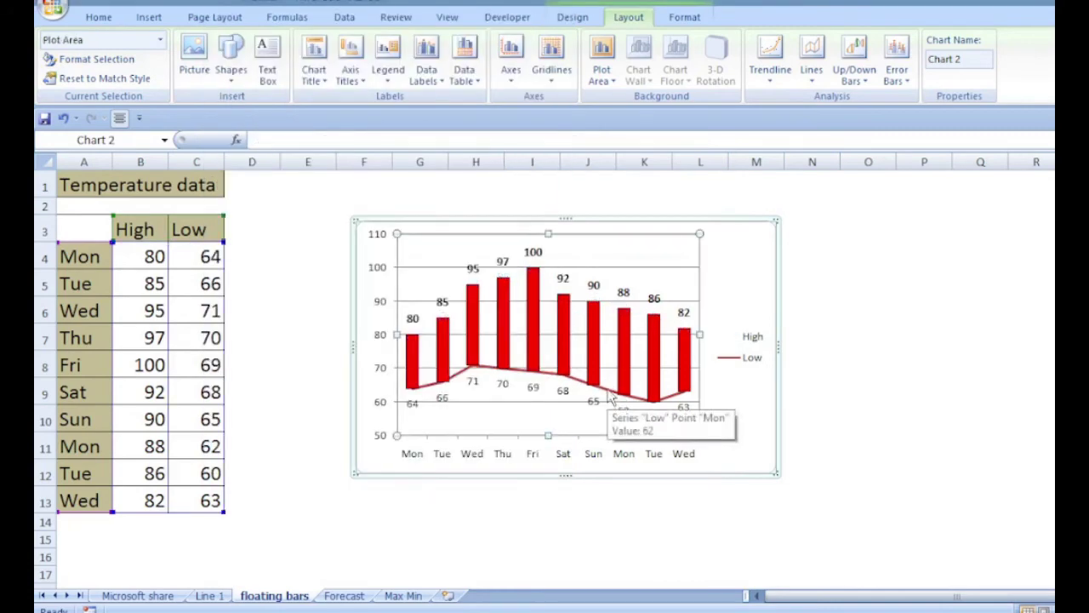
Step: Set the Low series line colour to No line
right_click(609, 396)
left_click(680, 537)
left_click(247, 109)
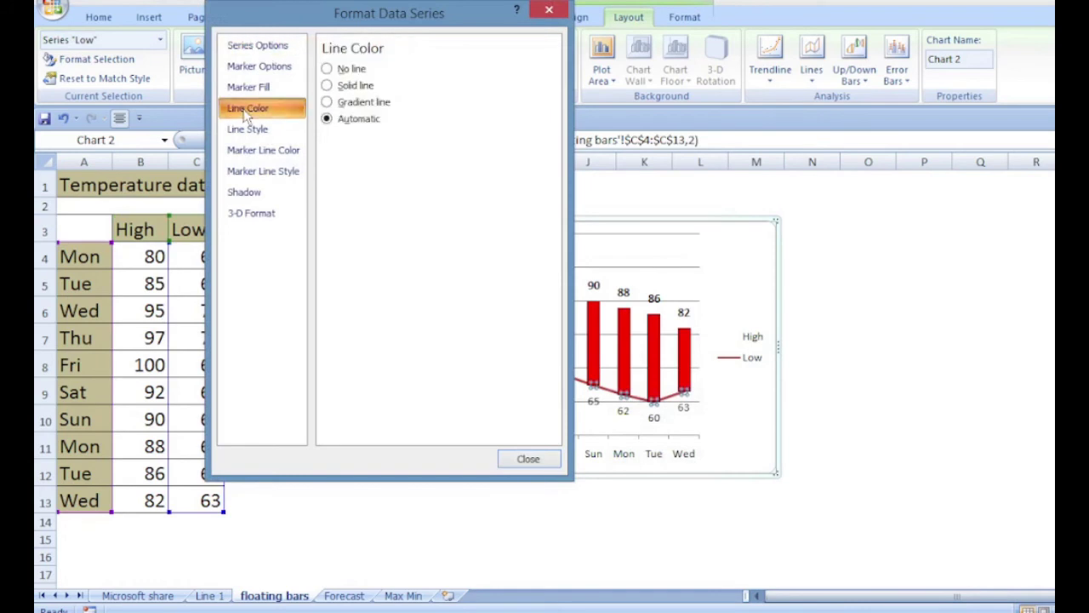
left_click(344, 69)
left_click(524, 462)
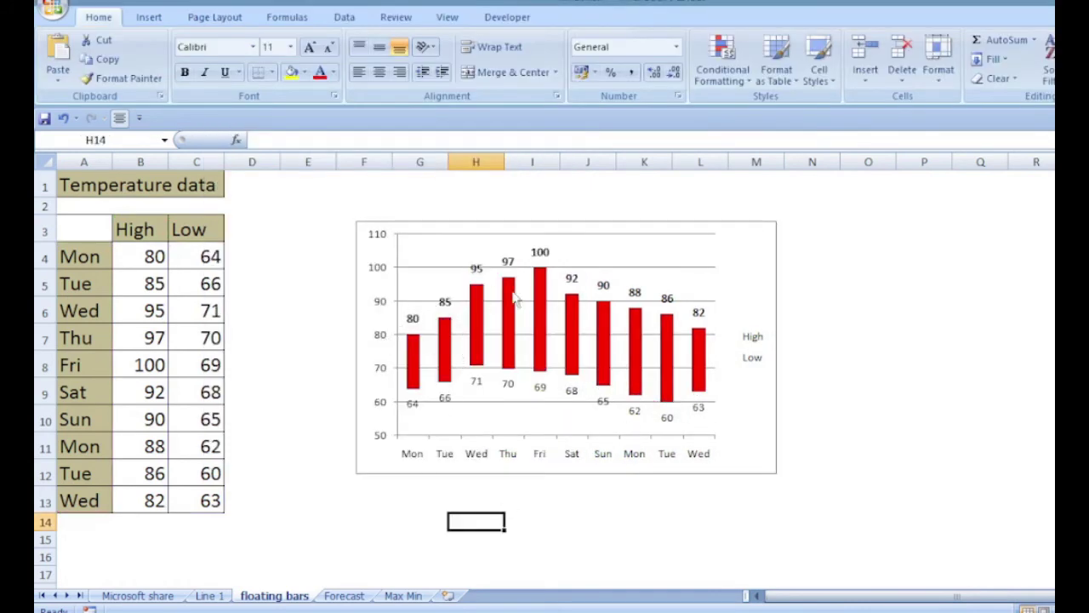
Step: Delete the legend, nudge the chart up-left, and add a 'Temperature Chart' title above it
left_click(754, 364)
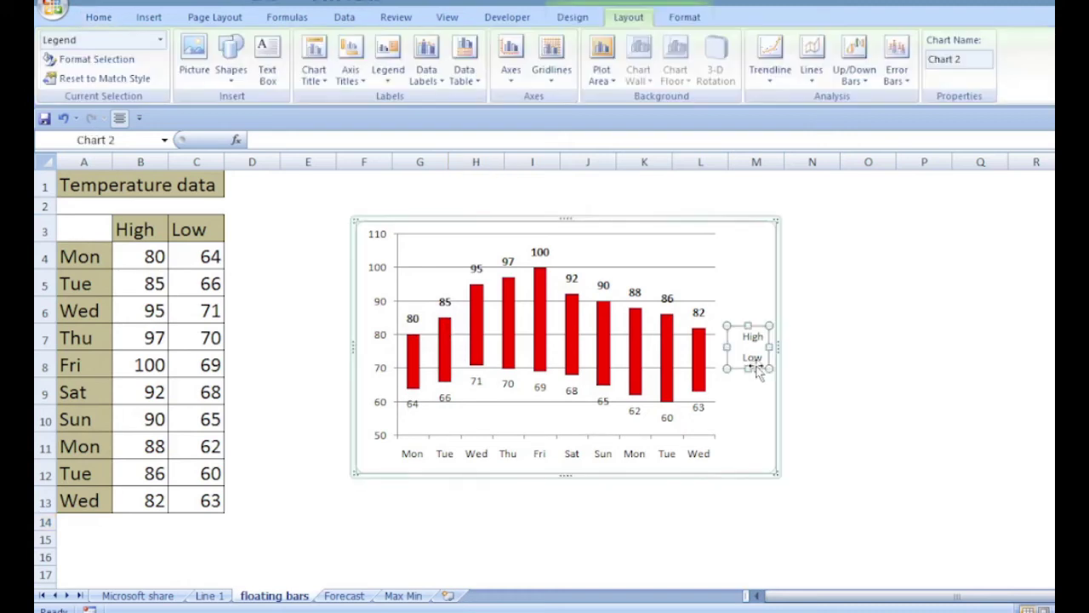
key("Delete")
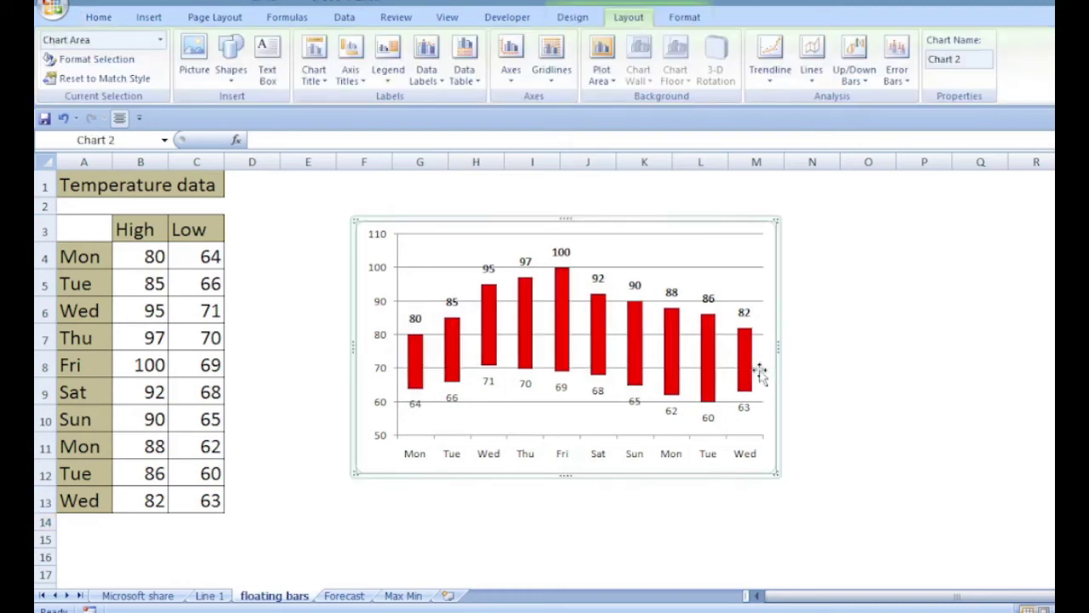
left_click_drag(354, 323, 327, 316)
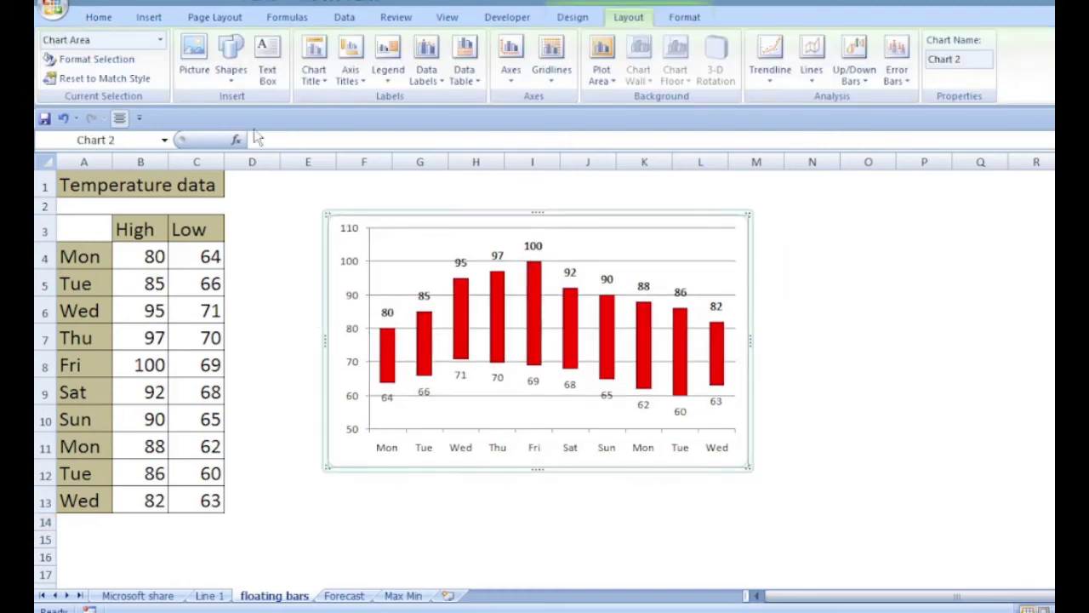
left_click(315, 79)
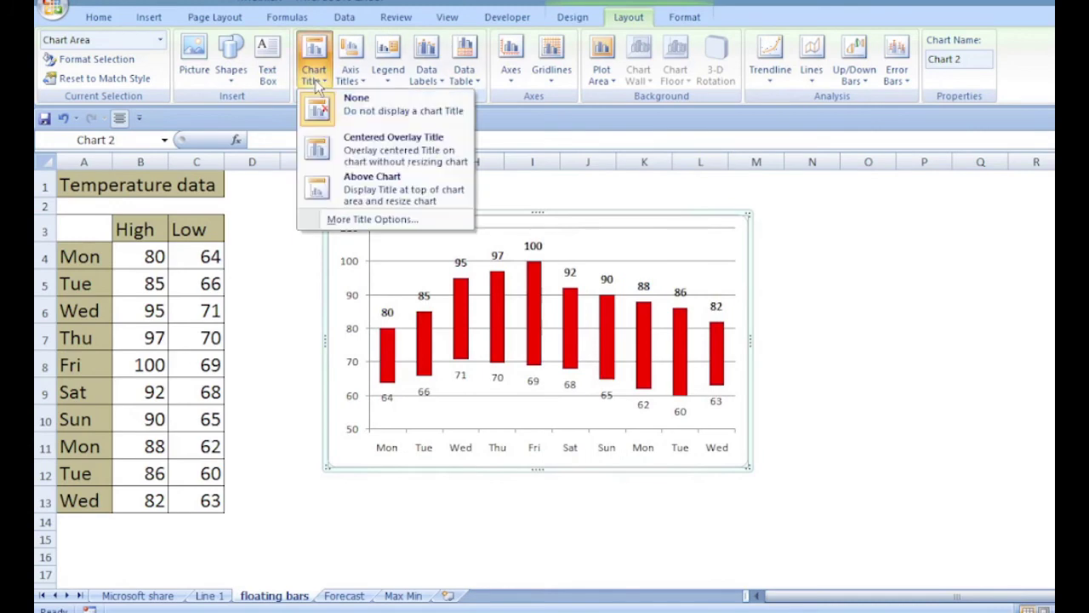
left_click(351, 175)
Step: Delete the chart's vertical value axis
left_click(353, 366)
right_click(353, 366)
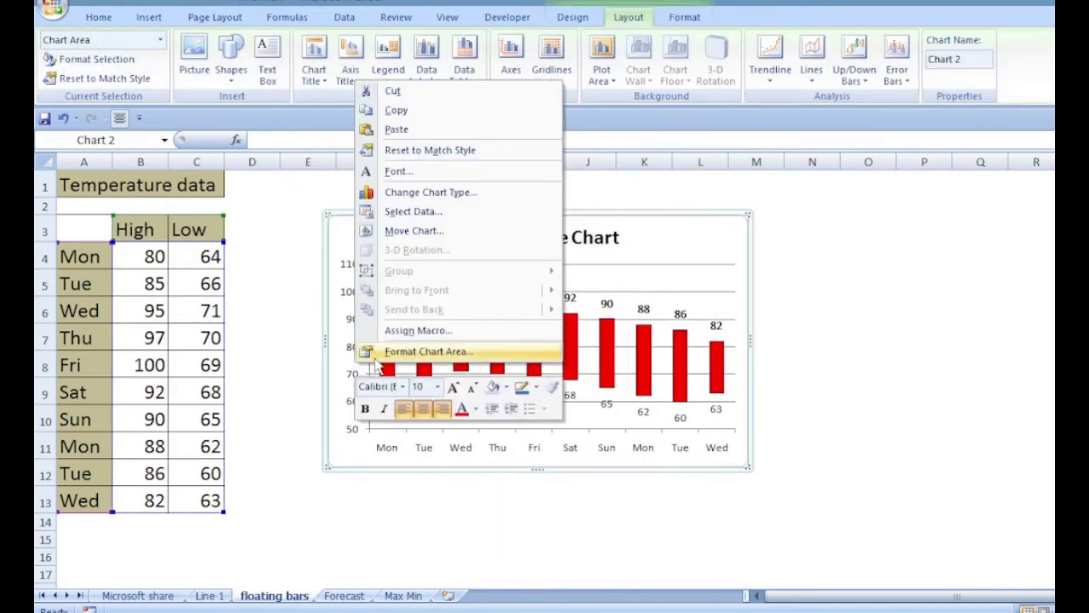
key("Escape")
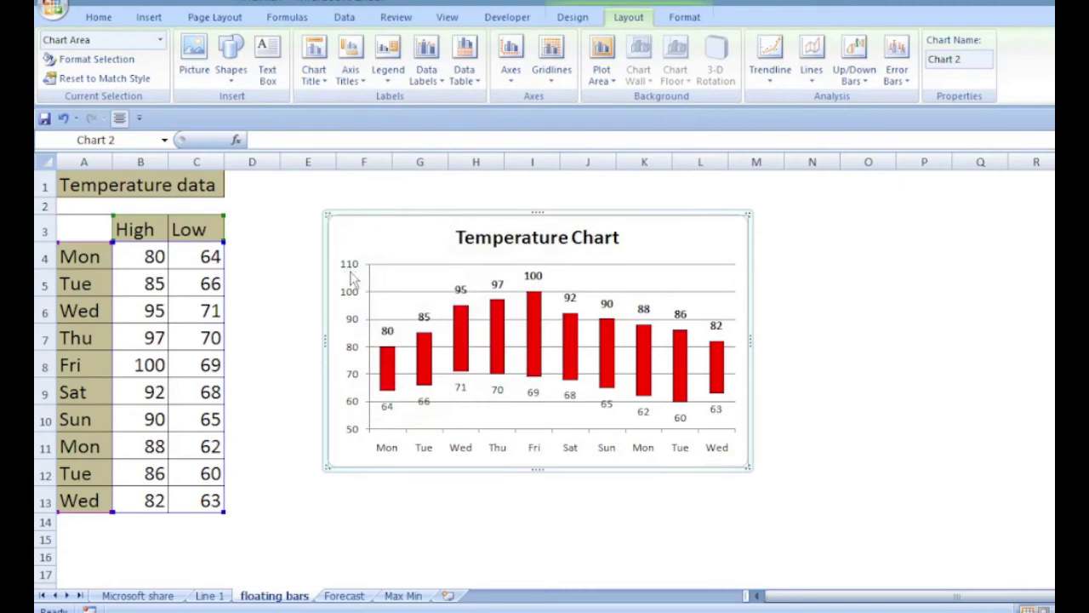
left_click(353, 266)
key("Delete")
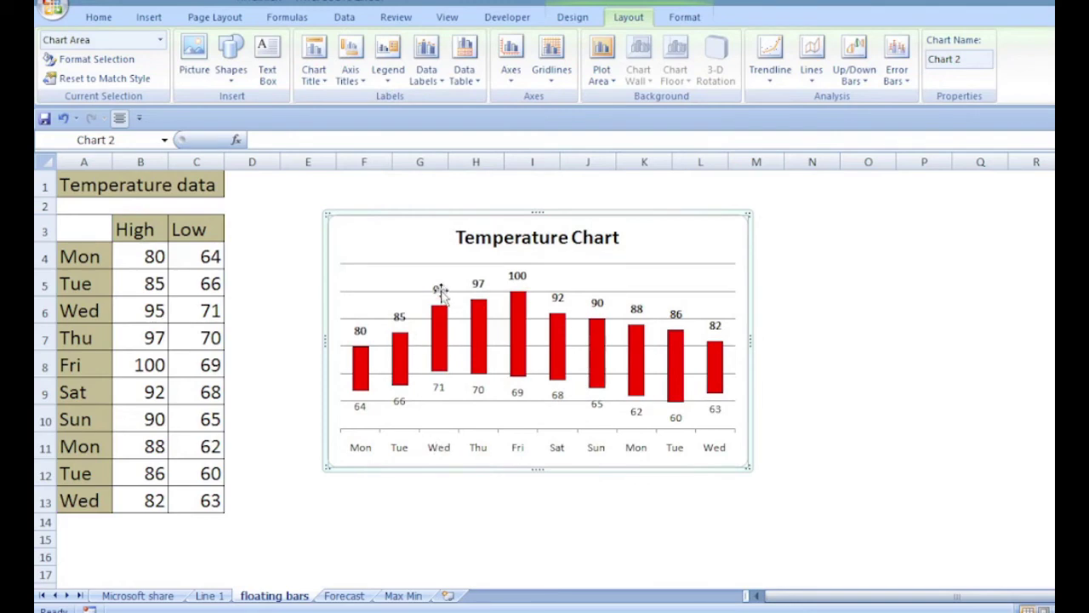
Step: Deselect the chart and go to the Forecast sheet
left_click(365, 538)
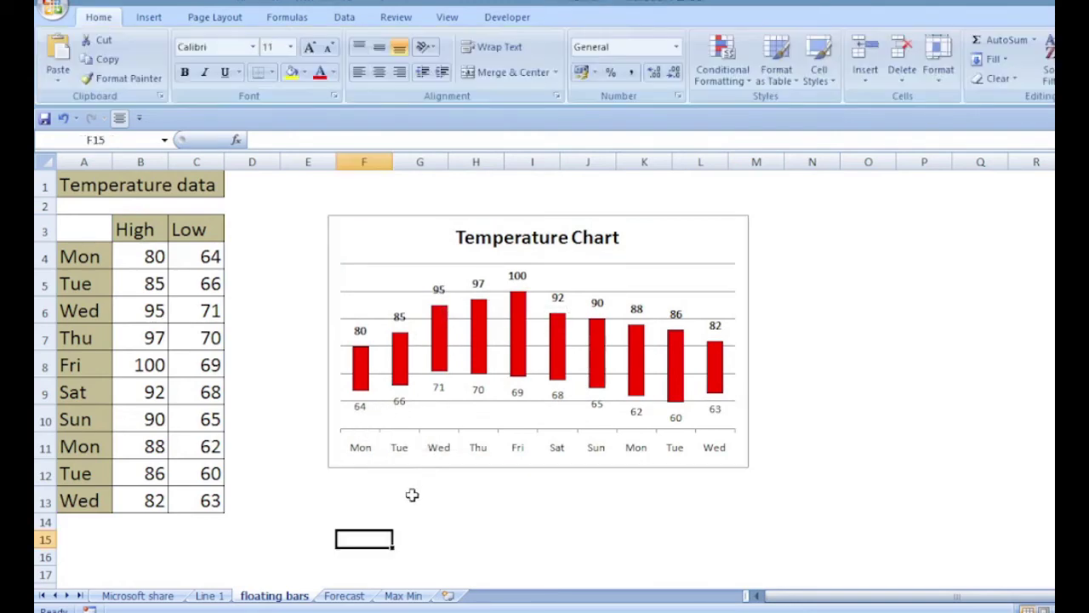
left_click(344, 596)
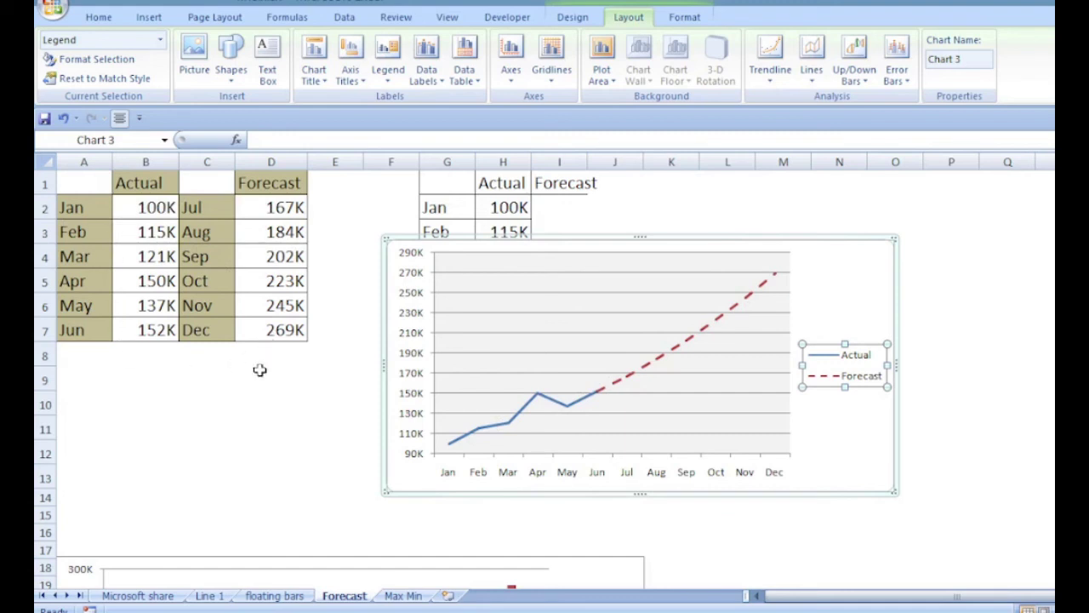
Step: Delete the old forecast chart and select the G1:I13 month, Actual and Forecast table
left_click(409, 462)
key("Delete")
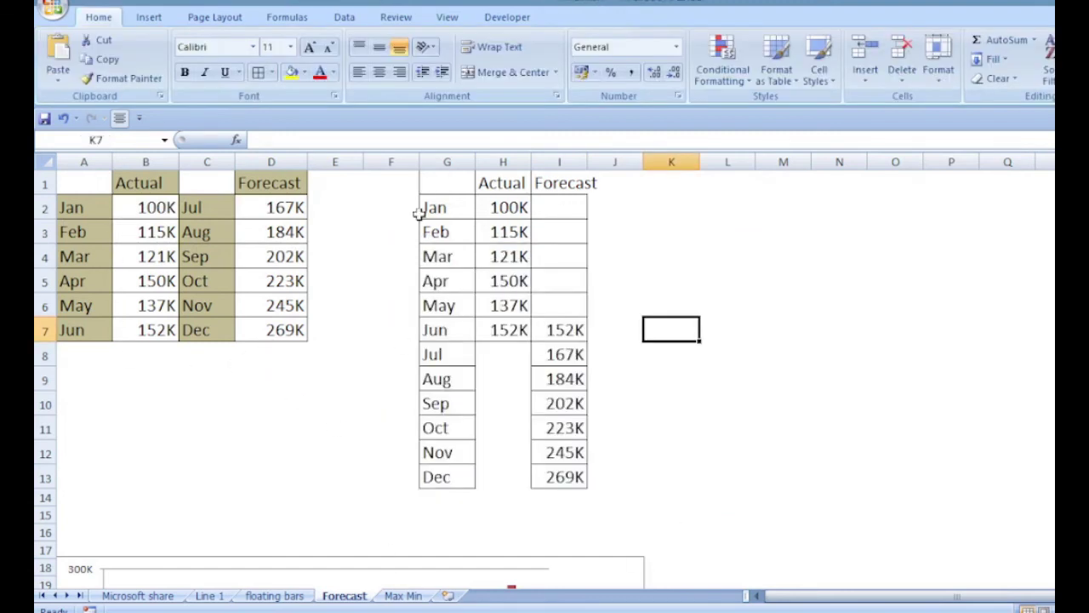
left_click_drag(434, 207, 439, 477)
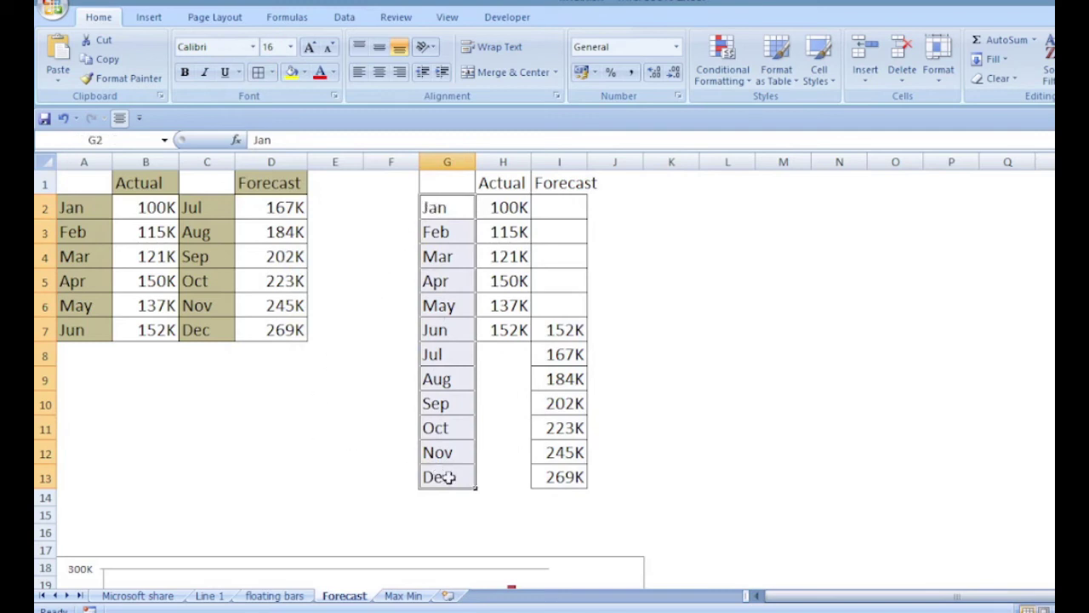
left_click_drag(508, 210, 502, 332)
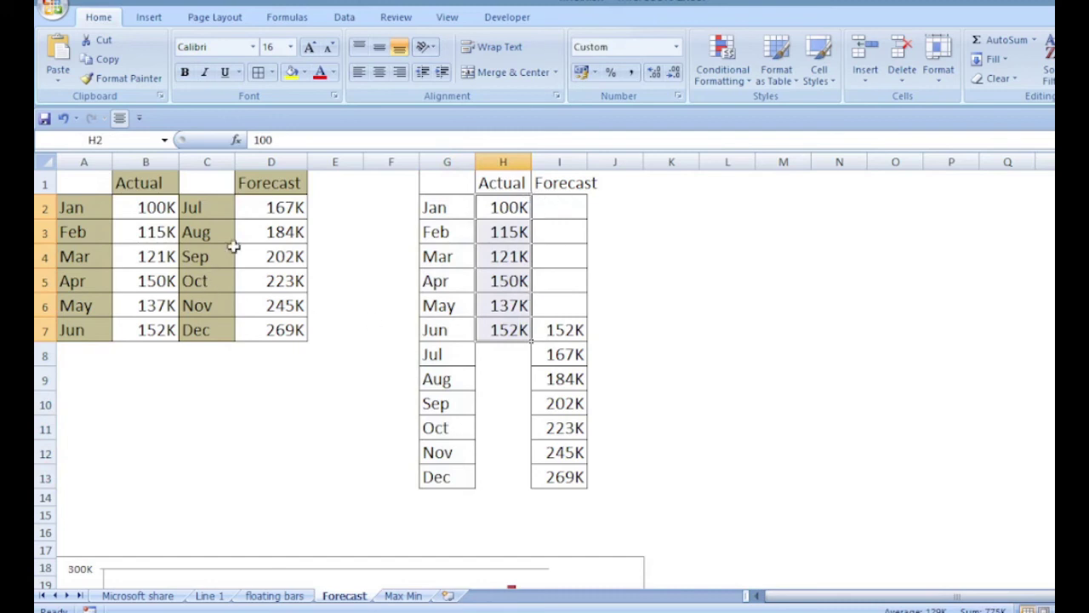
left_click_drag(280, 208, 286, 330)
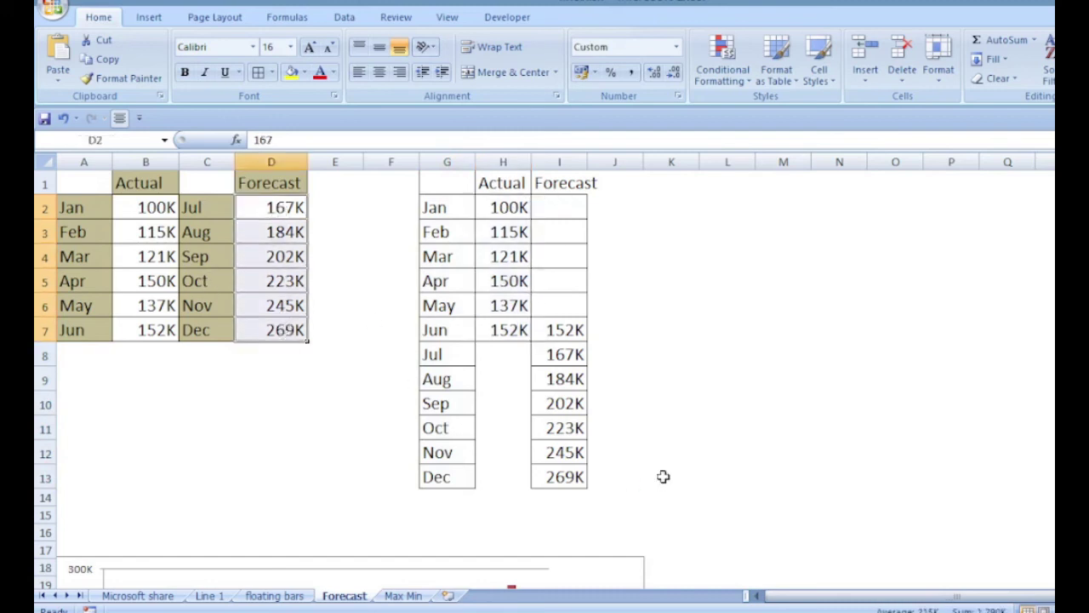
left_click_drag(581, 357, 581, 479)
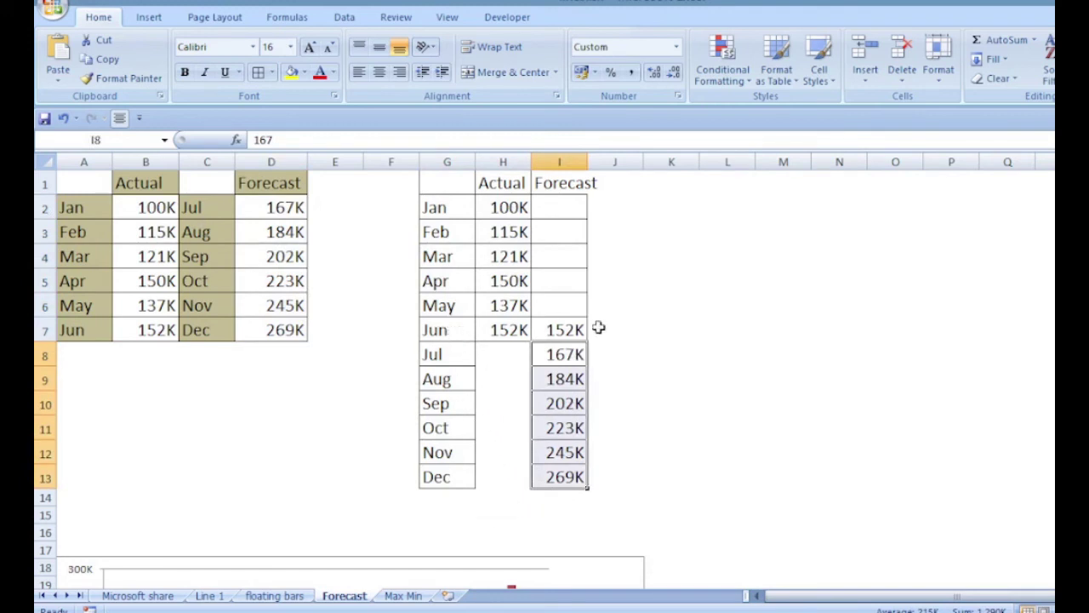
left_click(503, 332)
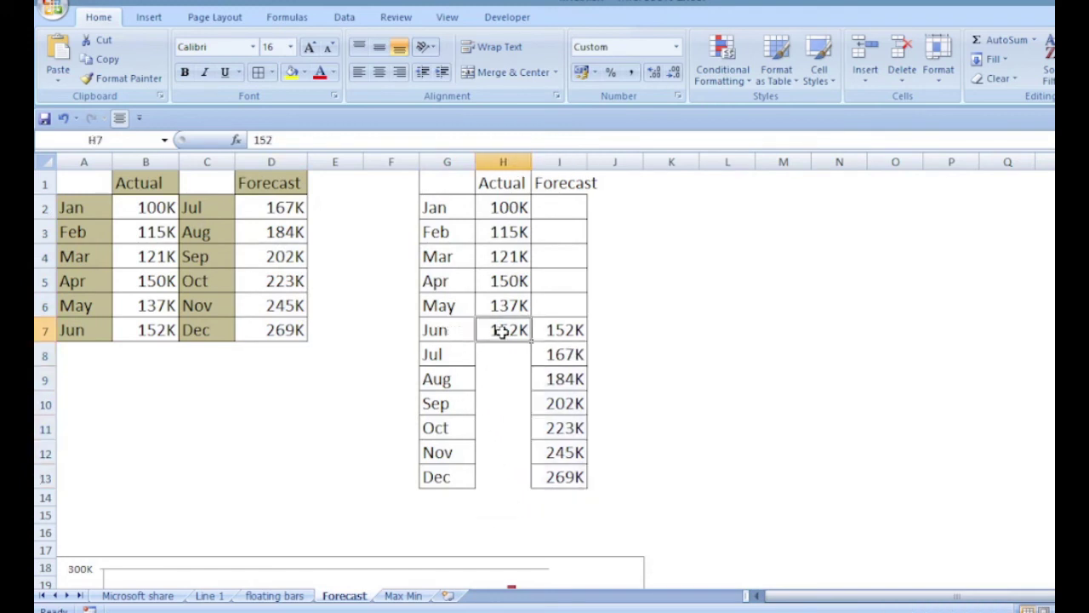
left_click(566, 329)
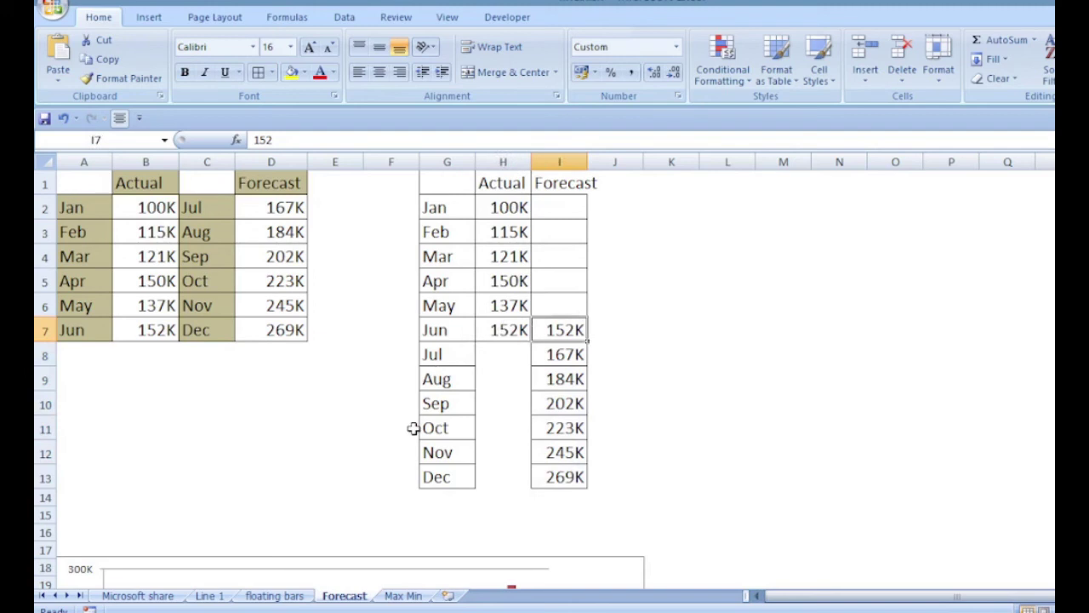
left_click_drag(444, 182, 558, 477)
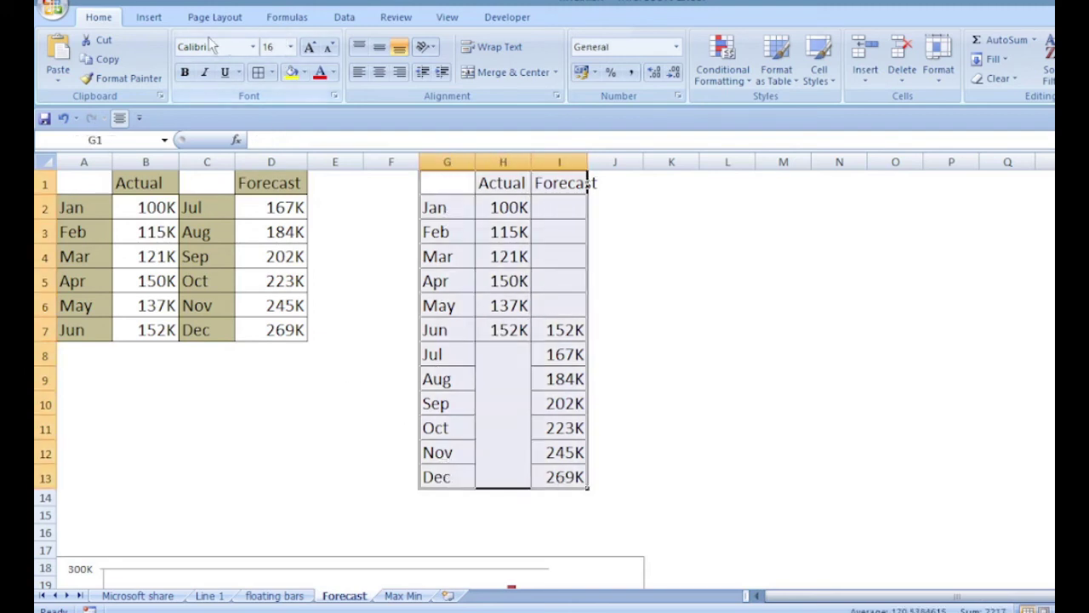
left_click(152, 19)
Step: Insert a line chart of G1:I13 and fix its vertical axis maximum at 250
left_click(381, 75)
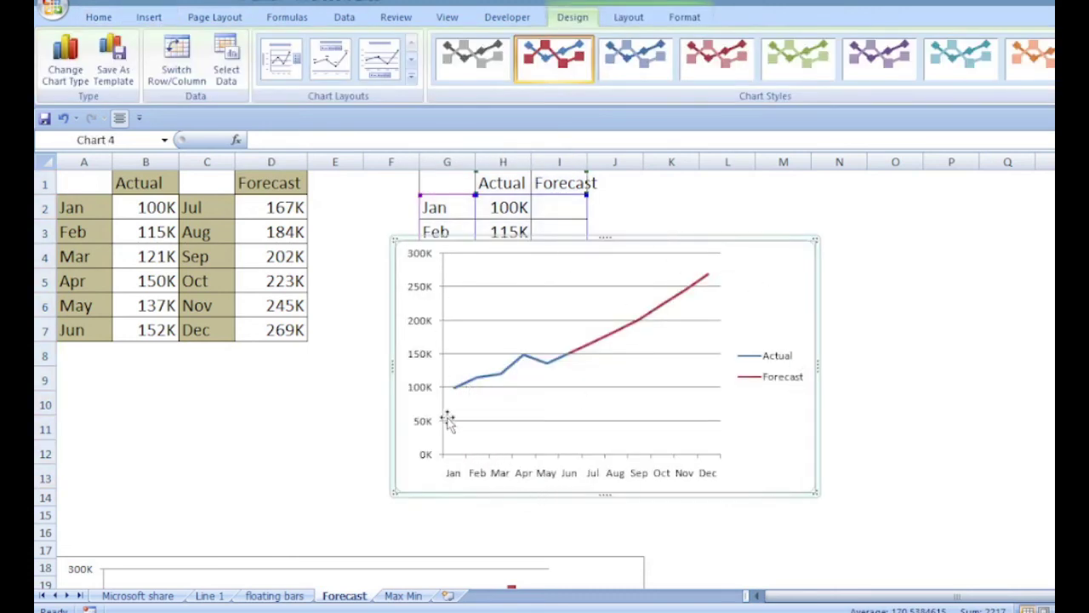
left_click(429, 332)
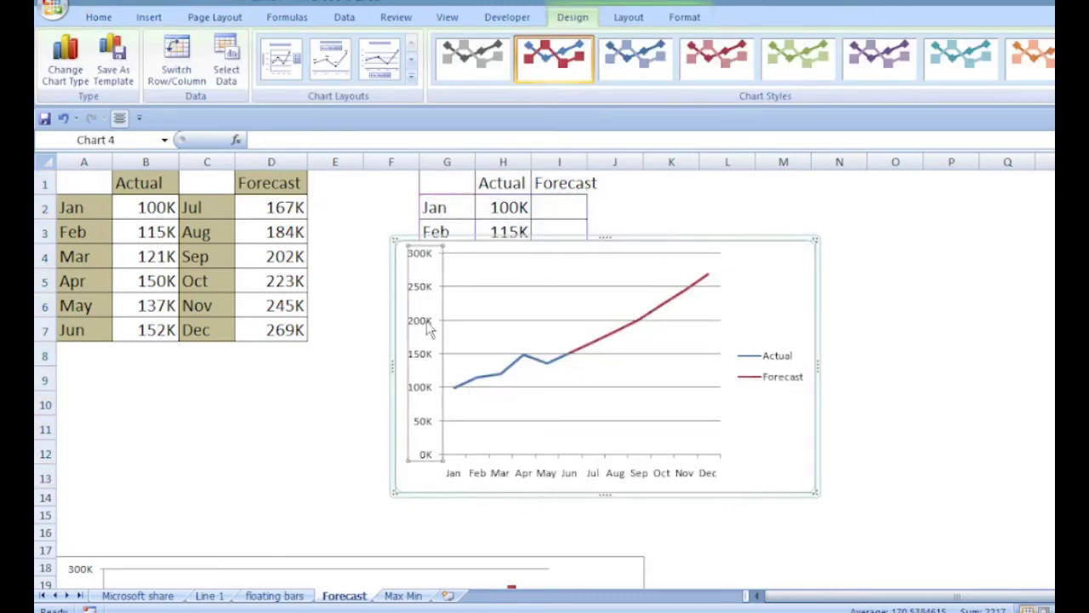
right_click(430, 328)
left_click(474, 488)
type("50")
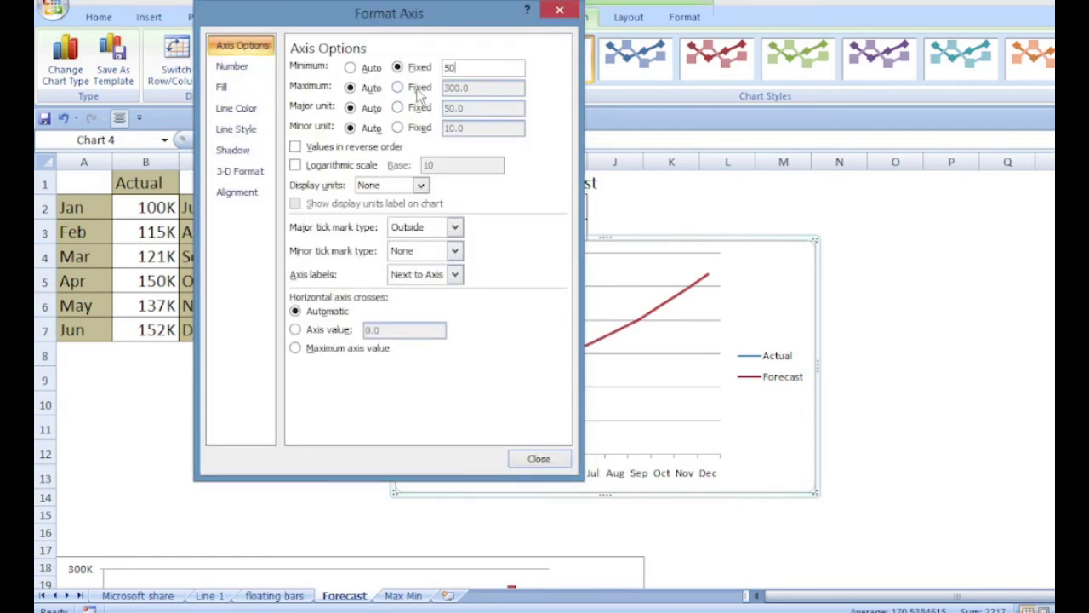
left_click(399, 89)
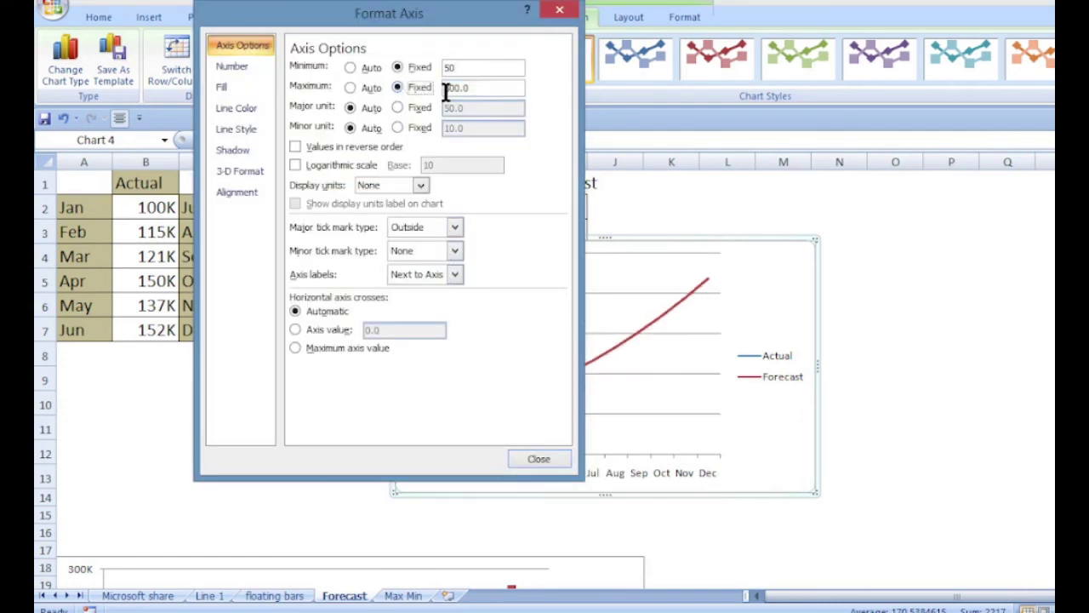
type("250")
key("Return")
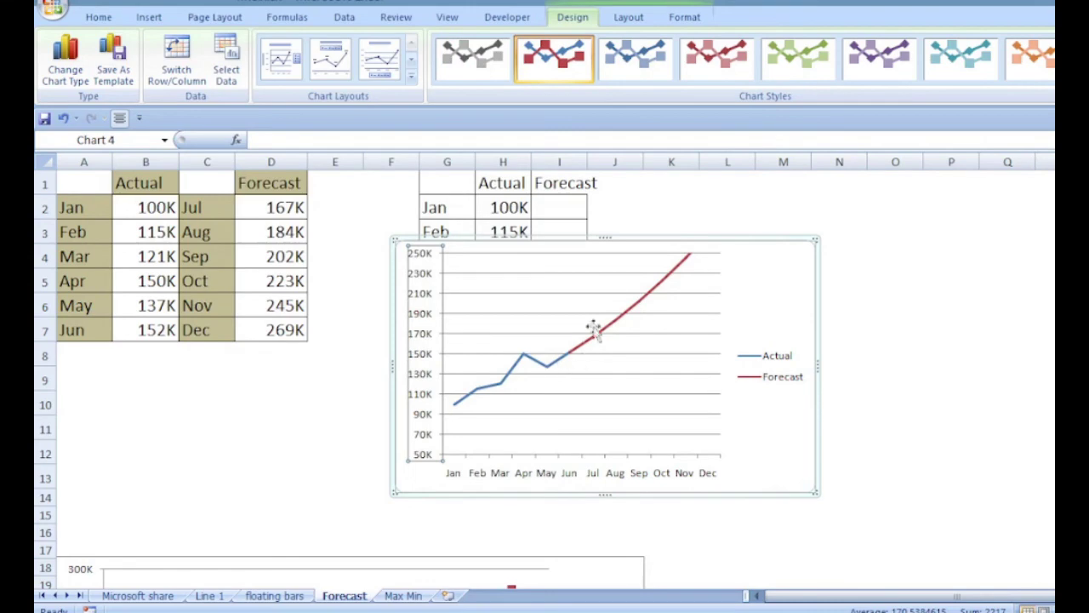
left_click(625, 321)
Step: Give the Forecast series a dashed line style in Format Data Series
right_click(625, 315)
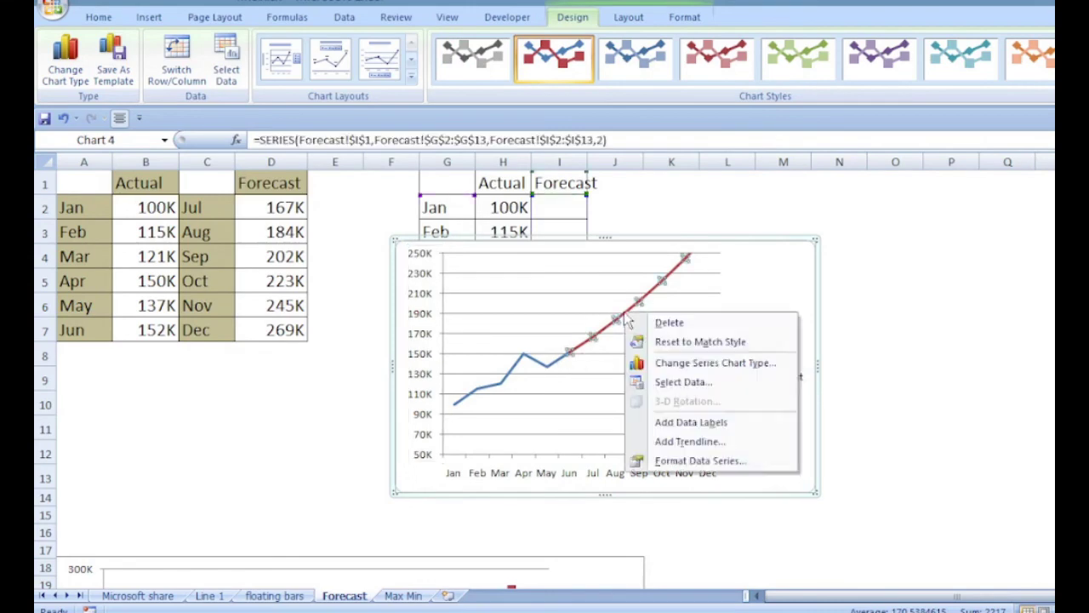
left_click(657, 466)
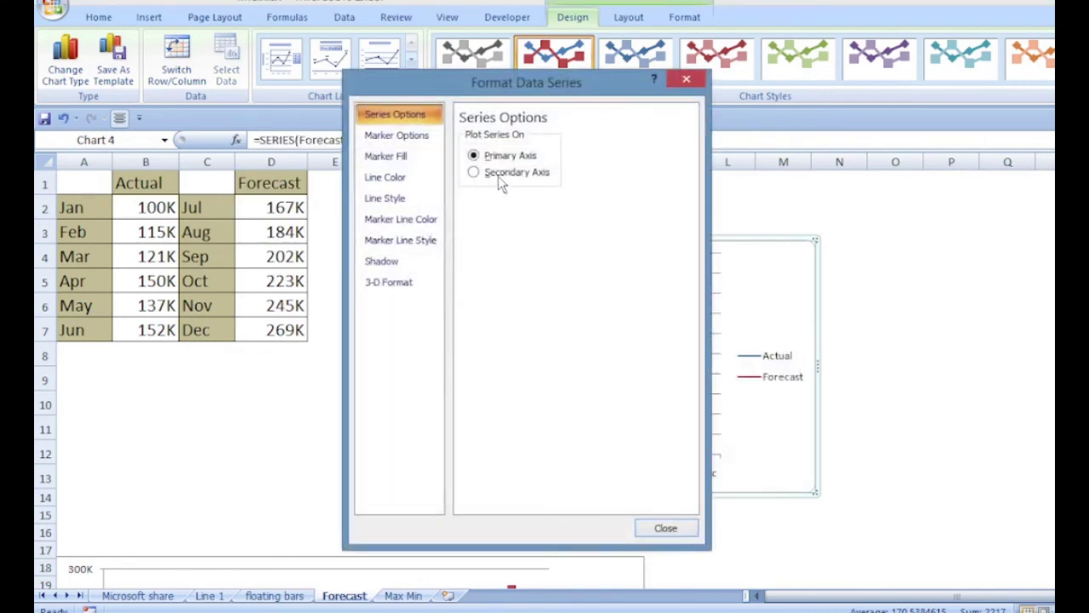
left_click(387, 199)
left_click(565, 185)
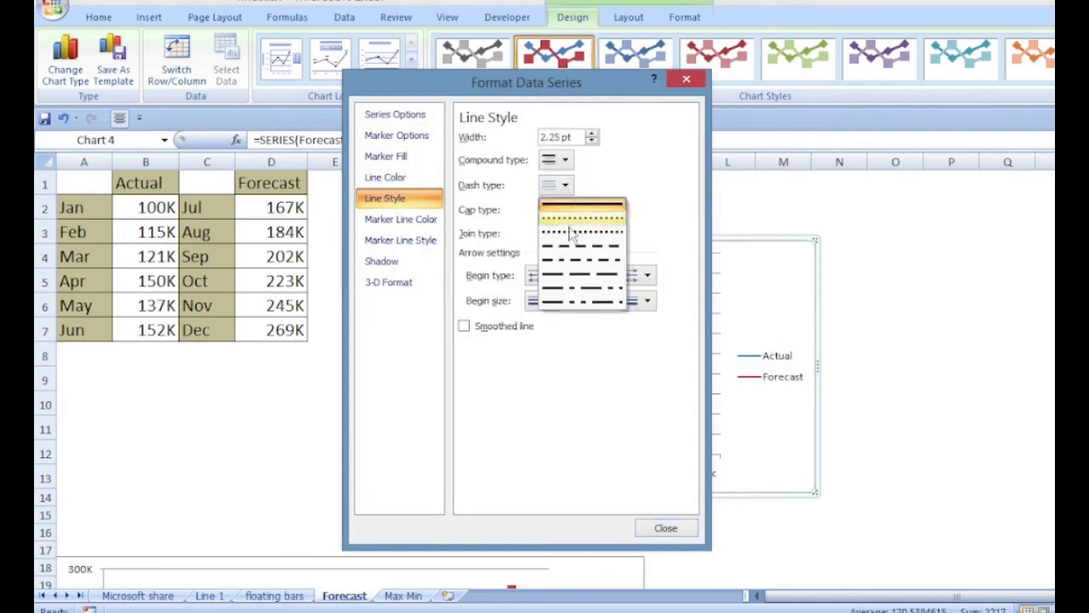
left_click(558, 244)
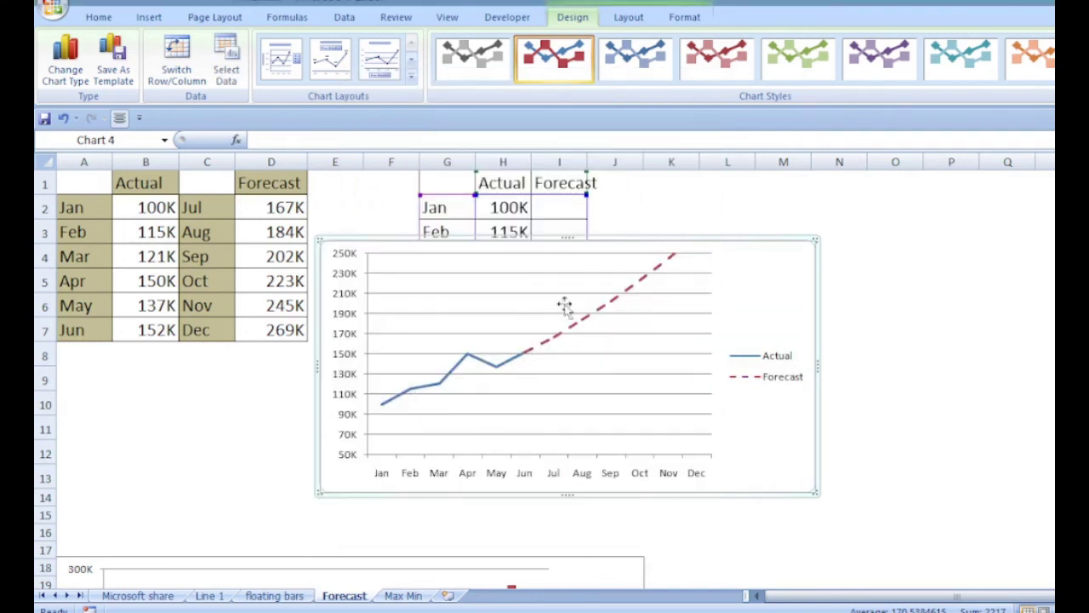